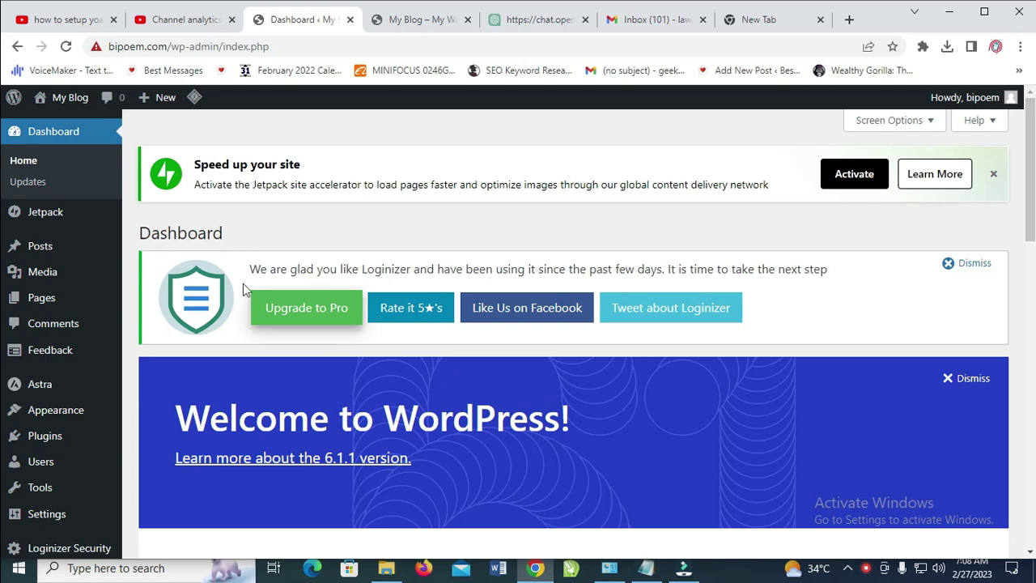
Open the installed Plugins list from the admin sidebar, then go to Add New
{"action": "scroll", "coordinate": [47, 233], "scroll_direction": "down", "scroll_amount": 2}
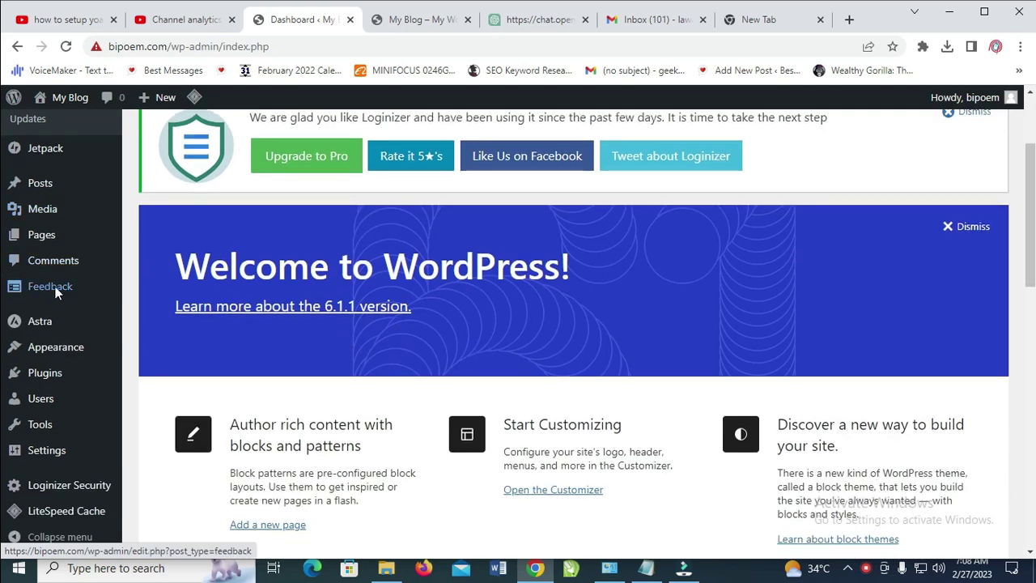
{"action": "left_click", "coordinate": [47, 373]}
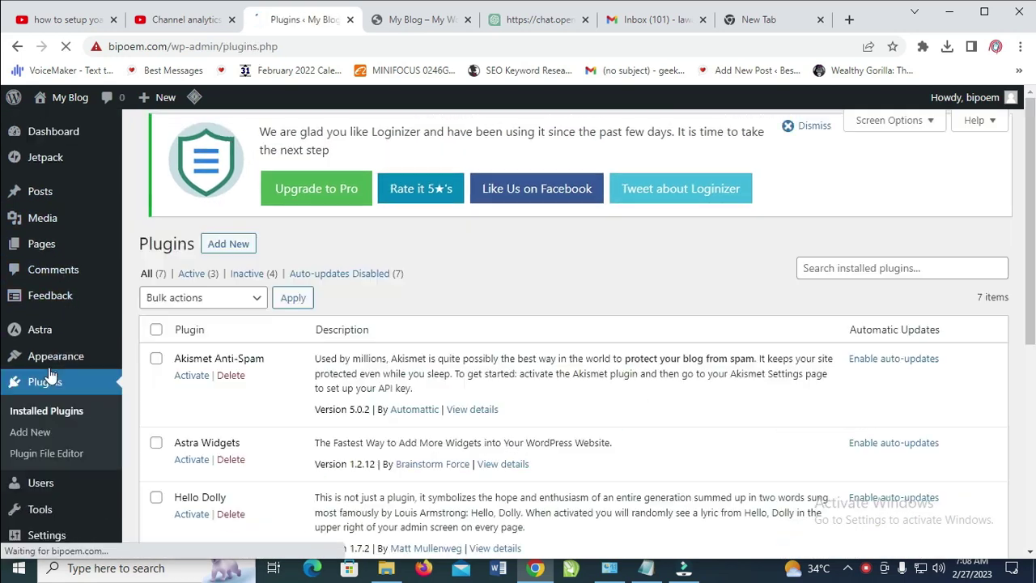
{"action": "scroll", "coordinate": [427, 269], "scroll_direction": "down", "scroll_amount": 1}
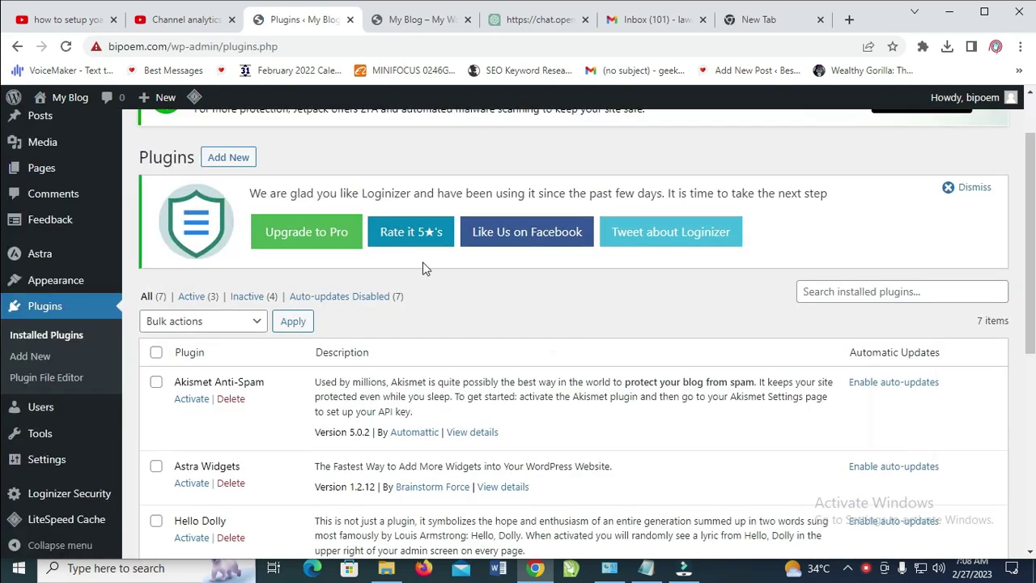
{"action": "left_click", "coordinate": [233, 162]}
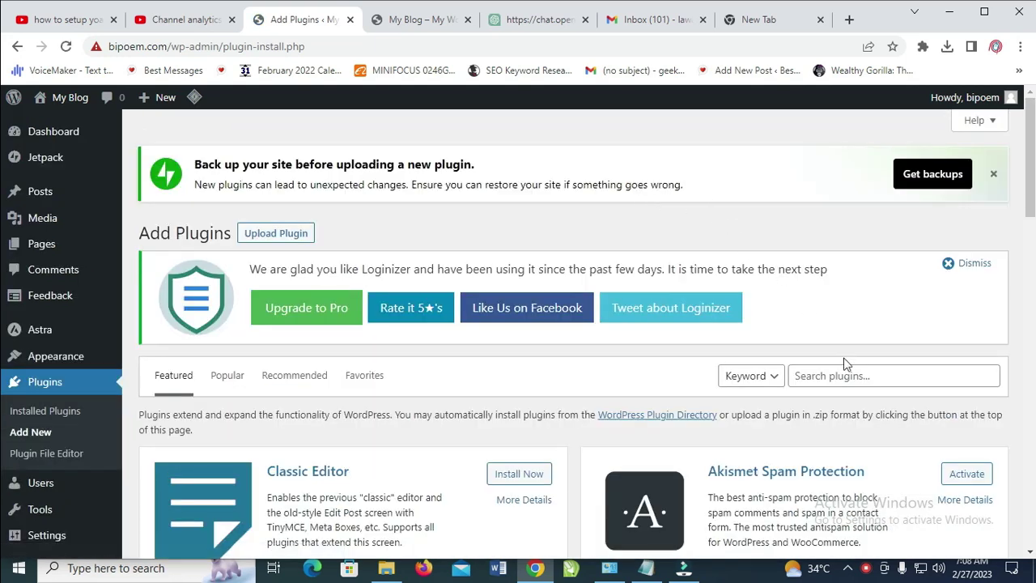
Search the plugin directory for 'yoast', then install and activate Yoast SEO
{"action": "left_click", "coordinate": [845, 375]}
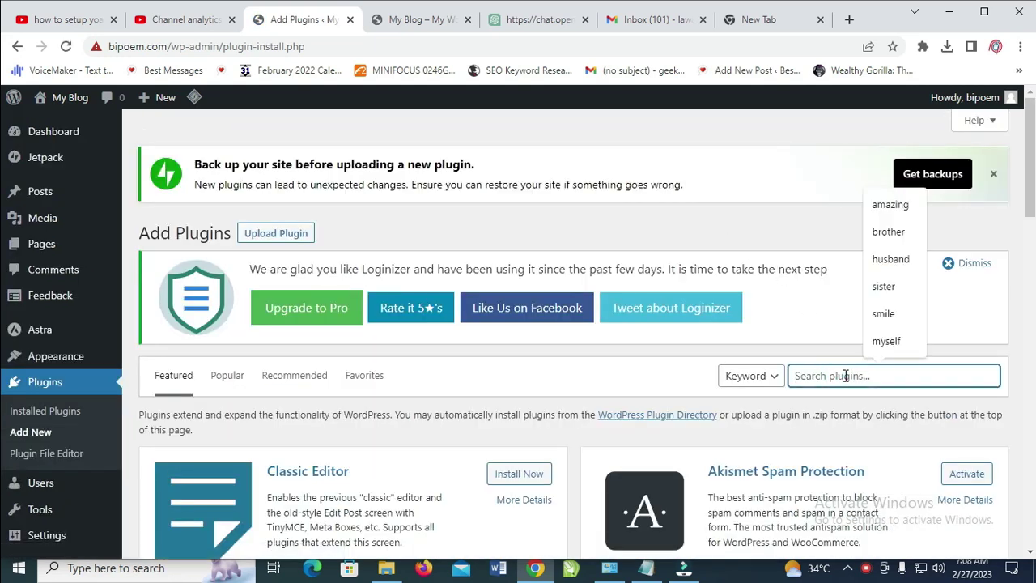
{"action": "type", "text": "yoa"}
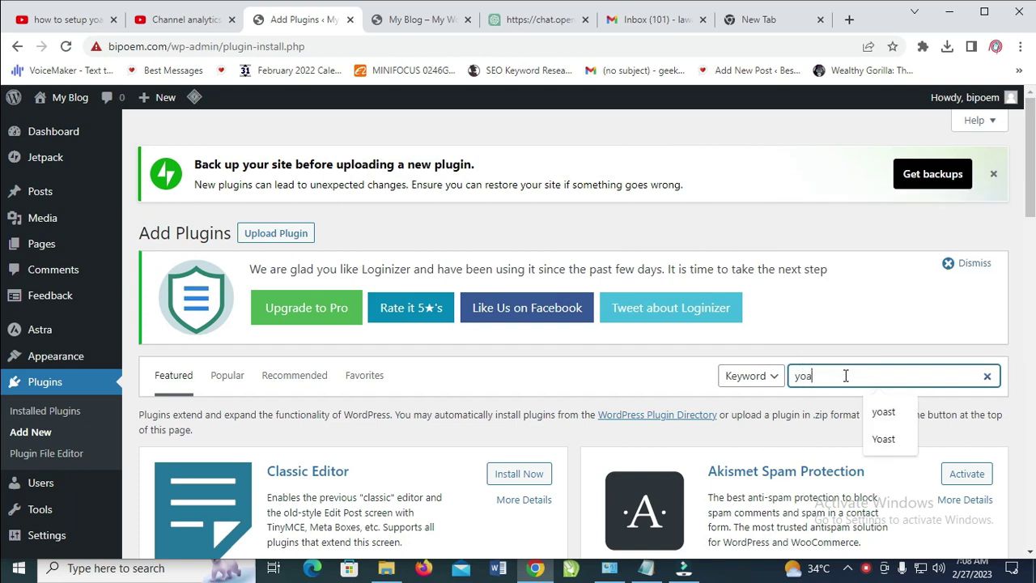
{"action": "type", "text": "st"}
{"action": "key", "text": "Return"}
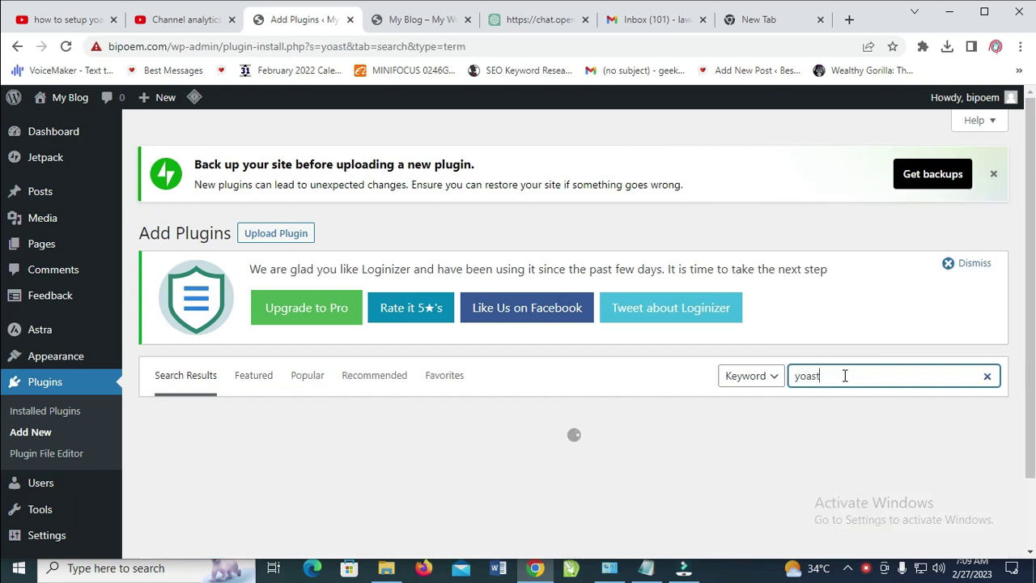
{"action": "scroll", "coordinate": [855, 377], "scroll_direction": "down", "scroll_amount": 1}
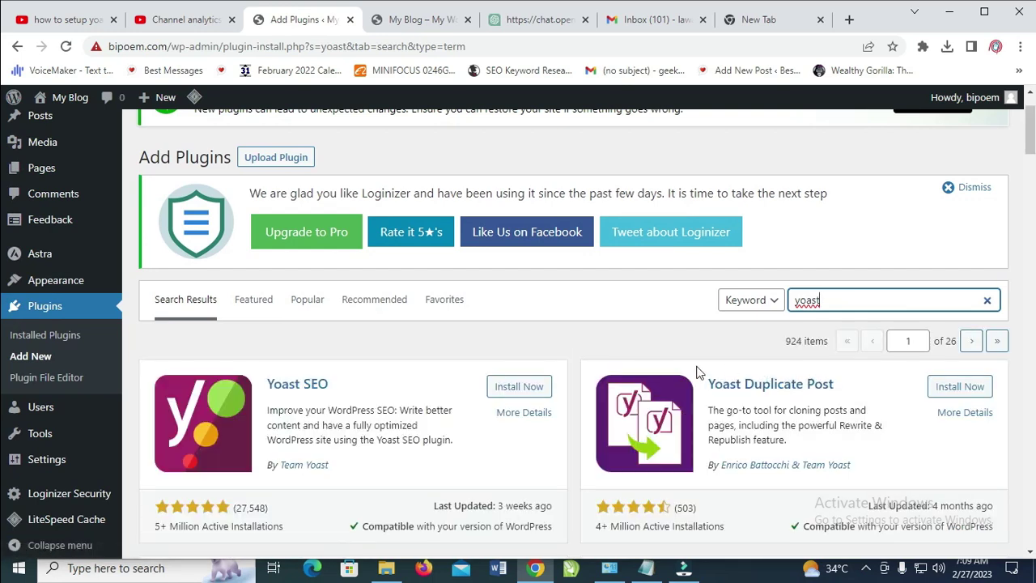
{"action": "scroll", "coordinate": [556, 403], "scroll_direction": "down", "scroll_amount": 1}
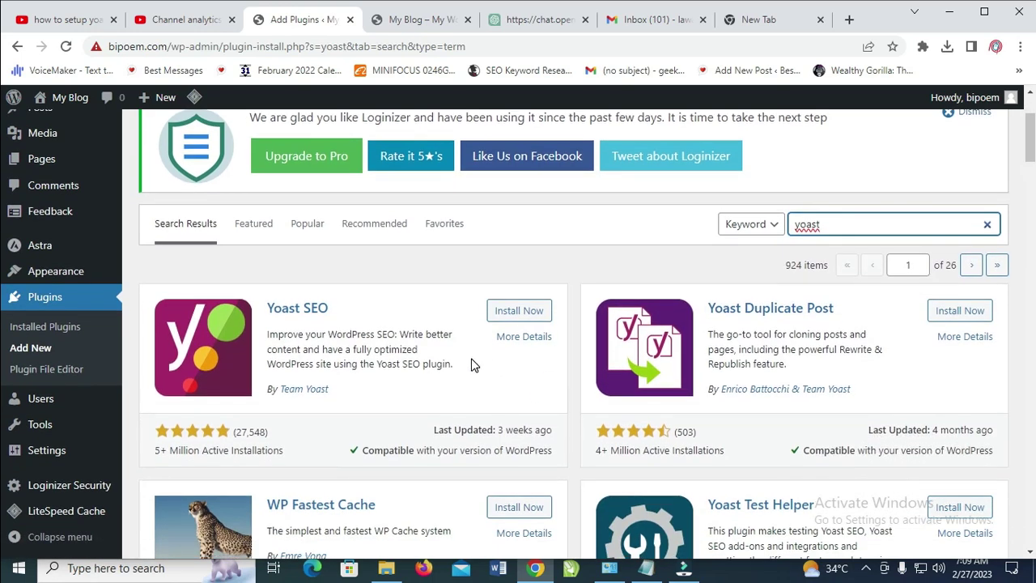
{"action": "left_click", "coordinate": [513, 317]}
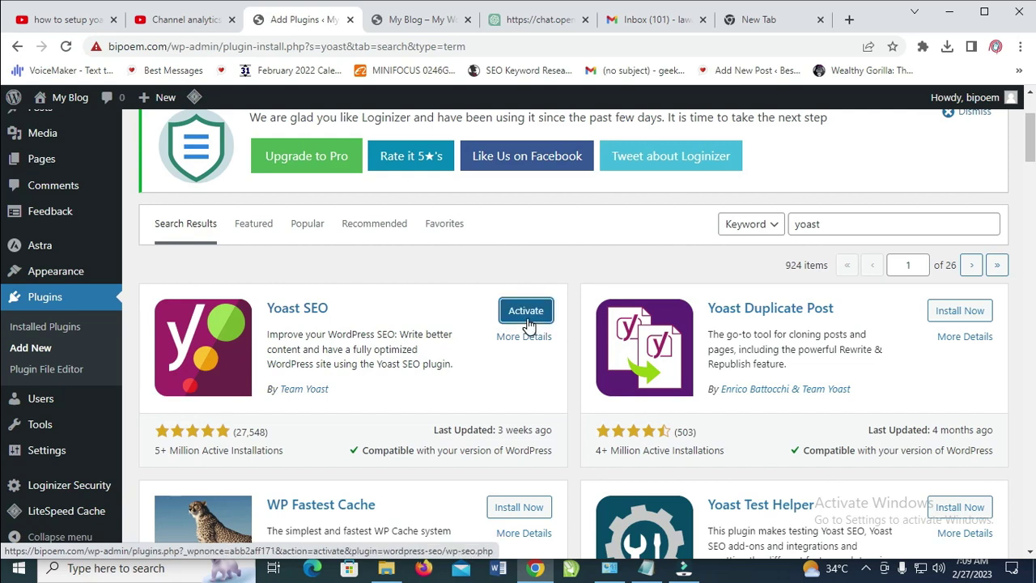
{"action": "left_click", "coordinate": [527, 321]}
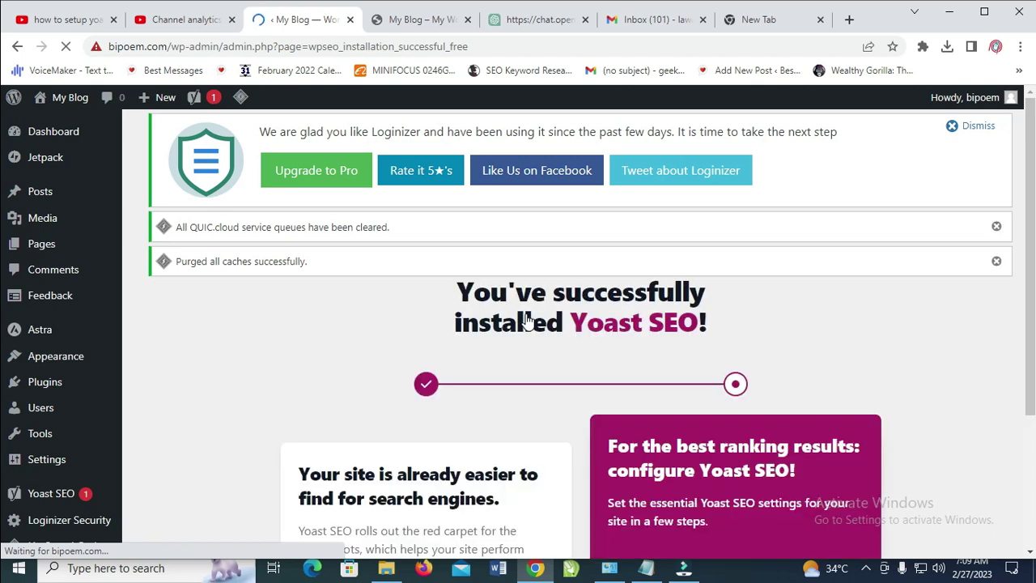
Scroll the Yoast SEO success page to the Start first-time configuration card
{"action": "scroll", "coordinate": [528, 323], "scroll_direction": "down", "scroll_amount": 3}
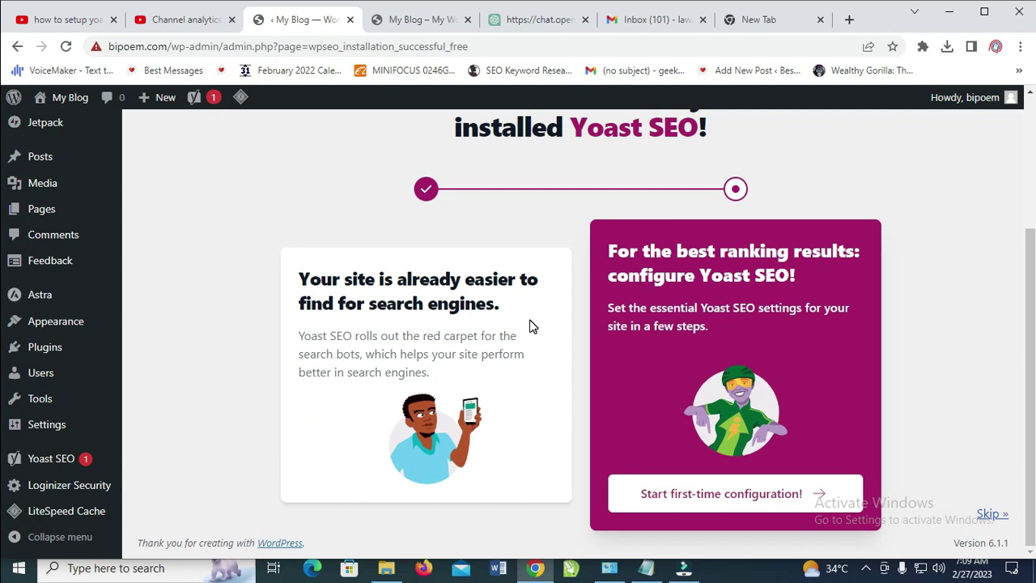
{"action": "scroll", "coordinate": [902, 335], "scroll_direction": "up", "scroll_amount": 3}
{"action": "scroll", "coordinate": [916, 329], "scroll_direction": "down", "scroll_amount": 3}
Start Yoast's first-time configuration, skim its steps, then go to Yoast SEO Settings
{"action": "left_click", "coordinate": [727, 502]}
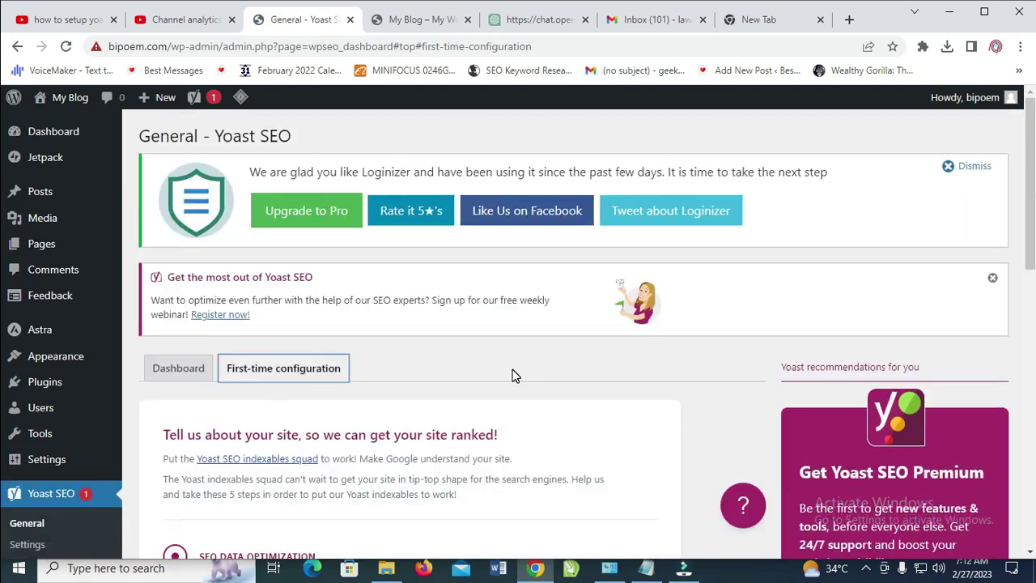
{"action": "scroll", "coordinate": [513, 378], "scroll_direction": "down", "scroll_amount": 3}
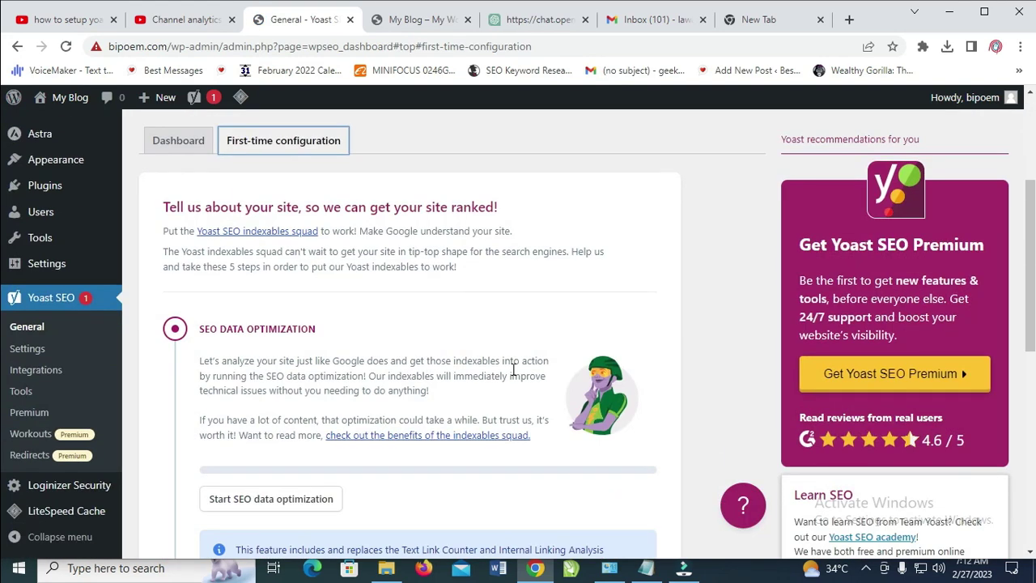
{"action": "scroll", "coordinate": [439, 306], "scroll_direction": "down", "scroll_amount": 5}
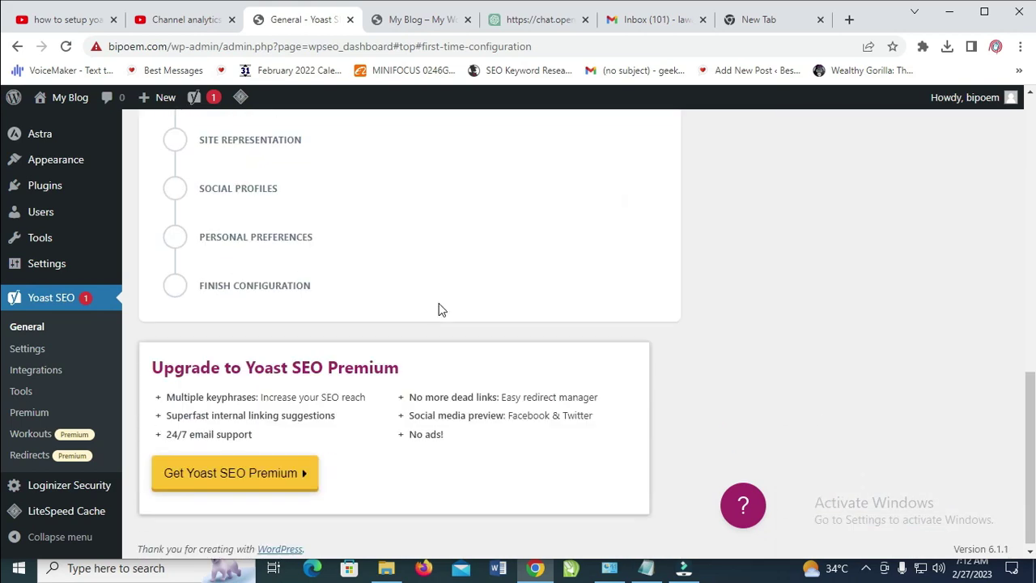
{"action": "scroll", "coordinate": [439, 306], "scroll_direction": "up", "scroll_amount": 8}
{"action": "scroll", "coordinate": [486, 327], "scroll_direction": "down", "scroll_amount": 1}
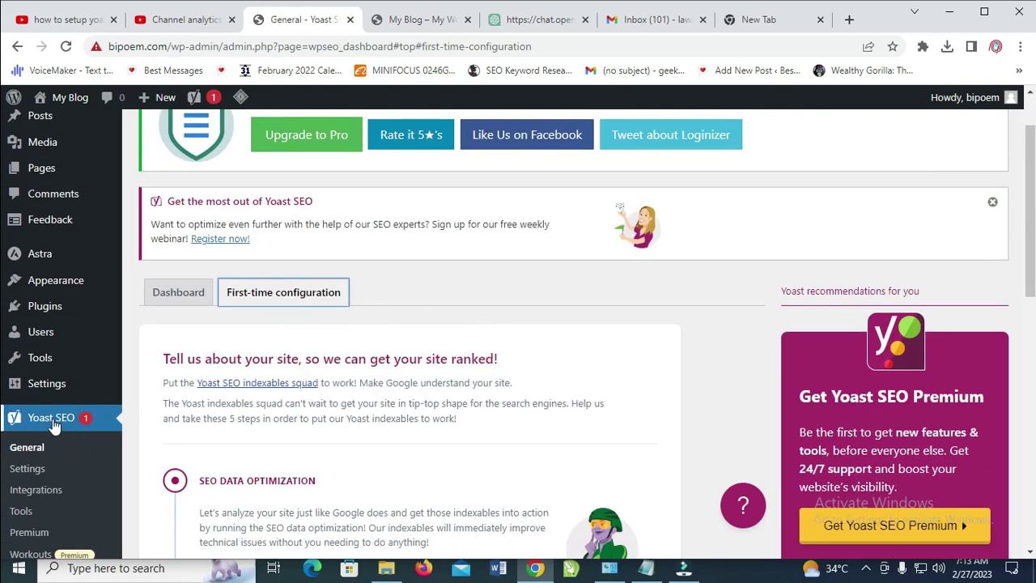
{"action": "left_click", "coordinate": [30, 472]}
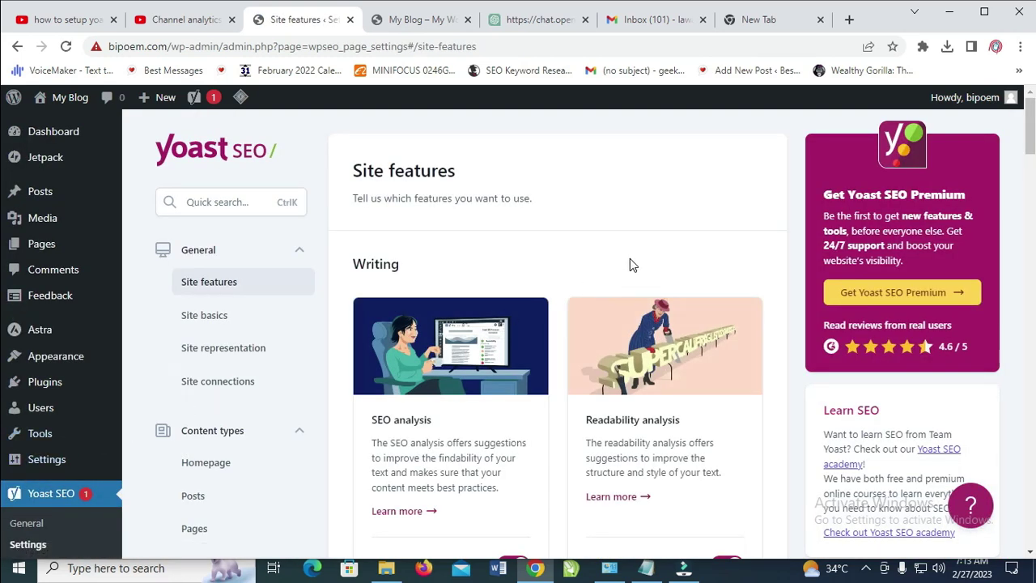
Scroll Site features down to the APIs section and confirm XML sitemaps is on
{"action": "scroll", "coordinate": [633, 266], "scroll_direction": "down", "scroll_amount": 3}
{"action": "scroll", "coordinate": [635, 269], "scroll_direction": "up", "scroll_amount": 2}
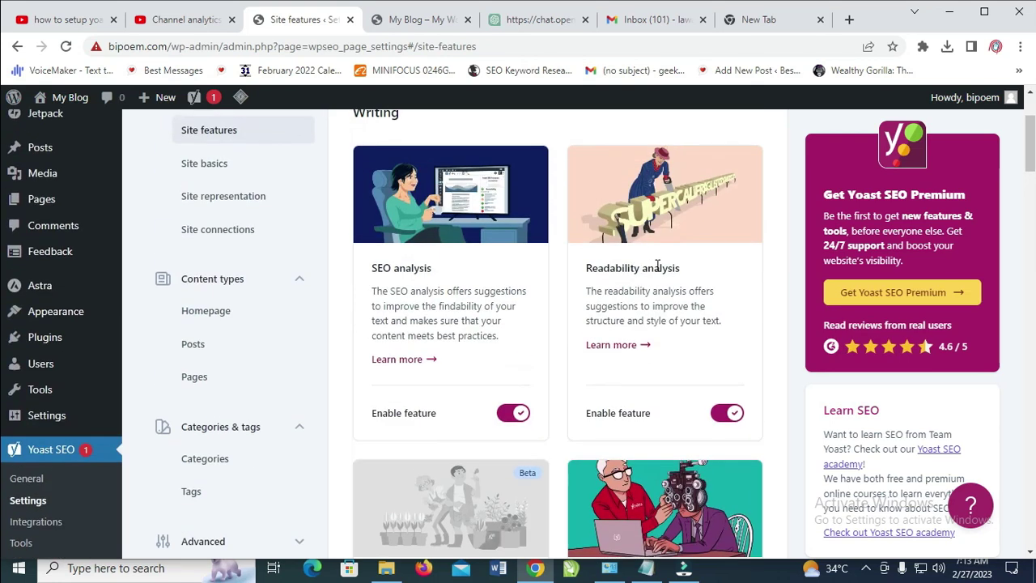
{"action": "scroll", "coordinate": [636, 271], "scroll_direction": "down", "scroll_amount": 5}
{"action": "scroll", "coordinate": [657, 272], "scroll_direction": "down", "scroll_amount": 4}
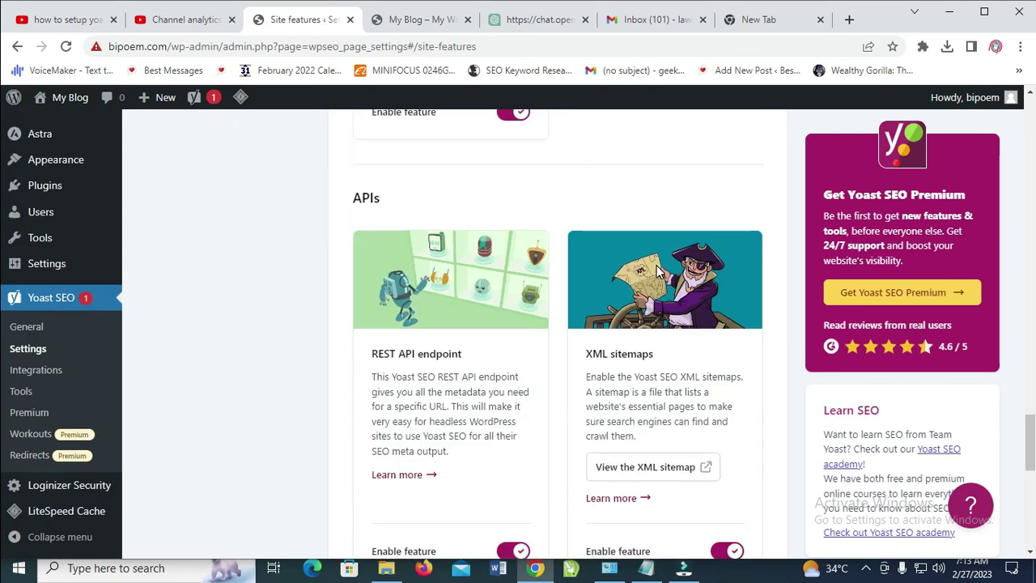
{"action": "scroll", "coordinate": [658, 273], "scroll_direction": "down", "scroll_amount": 1}
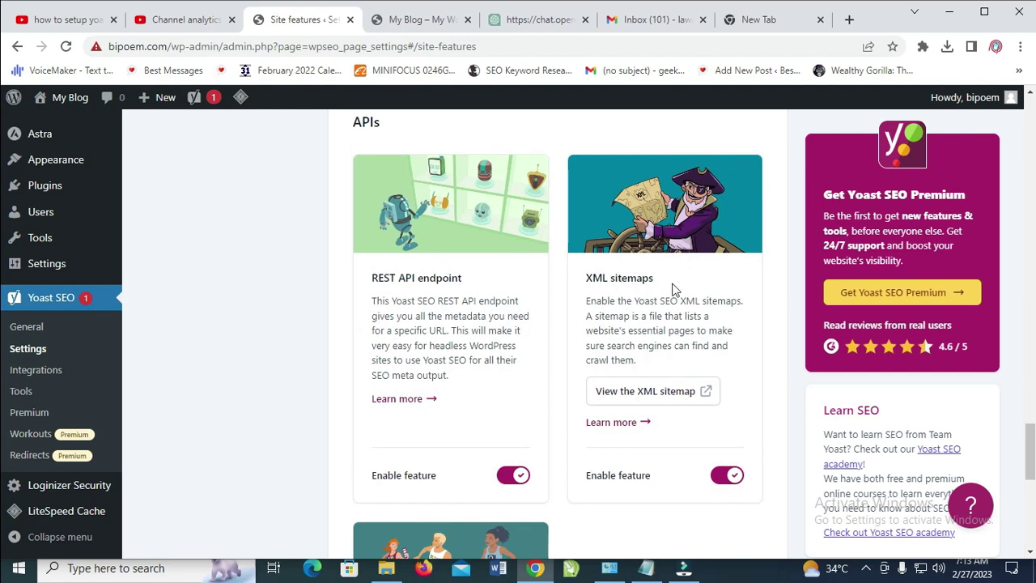
View sitemap_index.xml, which lists 4 sitemaps, in a new tab, then return to Site features
{"action": "left_click", "coordinate": [658, 392]}
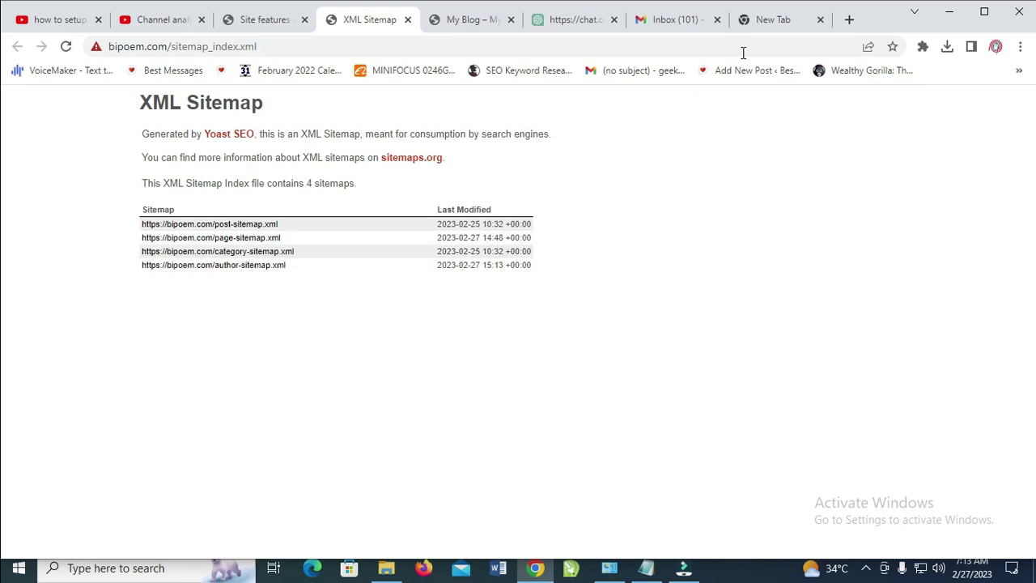
{"action": "left_click", "coordinate": [765, 24]}
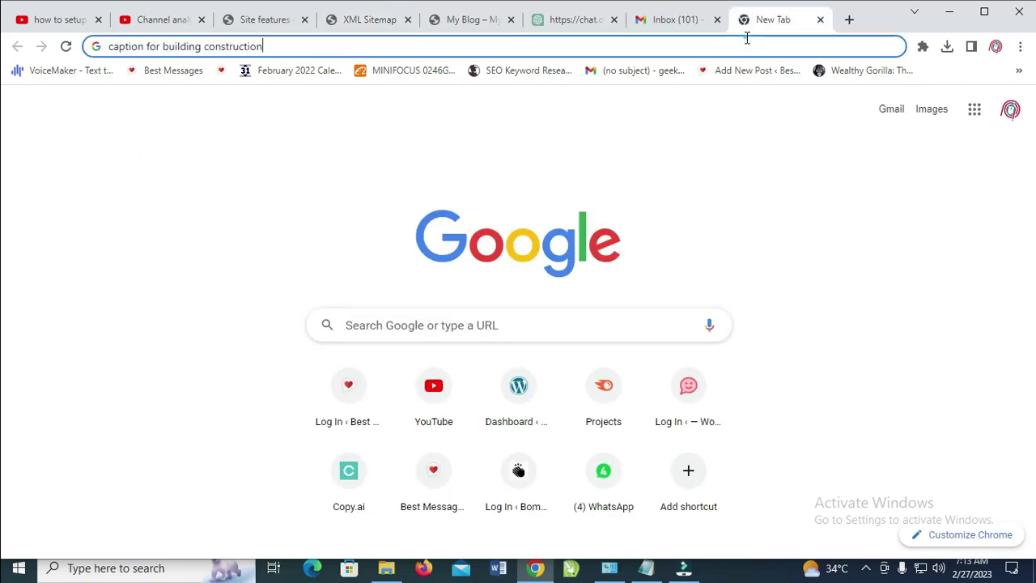
{"action": "key", "text": "ctrl+3"}
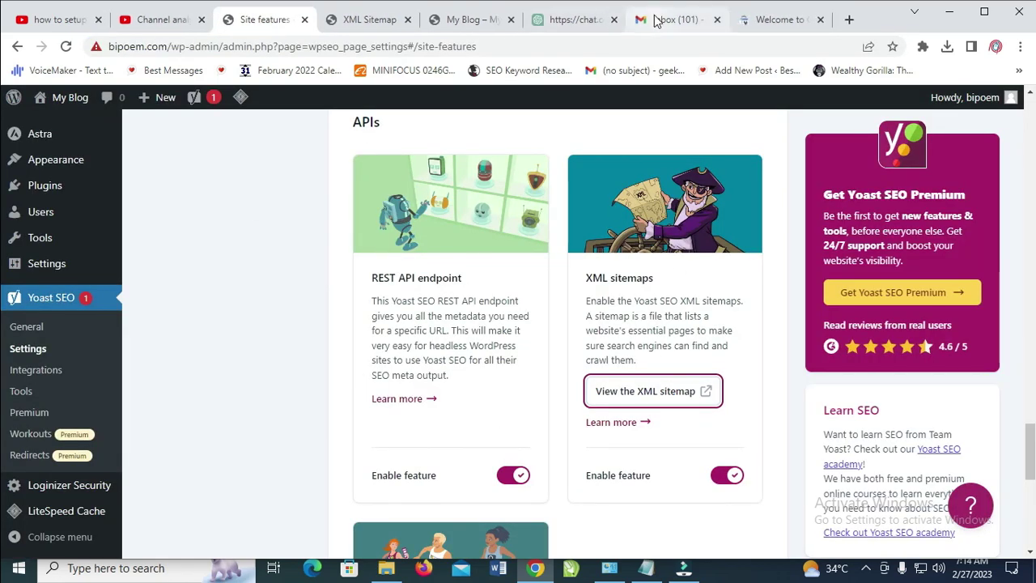
Switch from the Gmail inbox to the Google Search Console welcome tab
{"action": "left_click", "coordinate": [657, 20]}
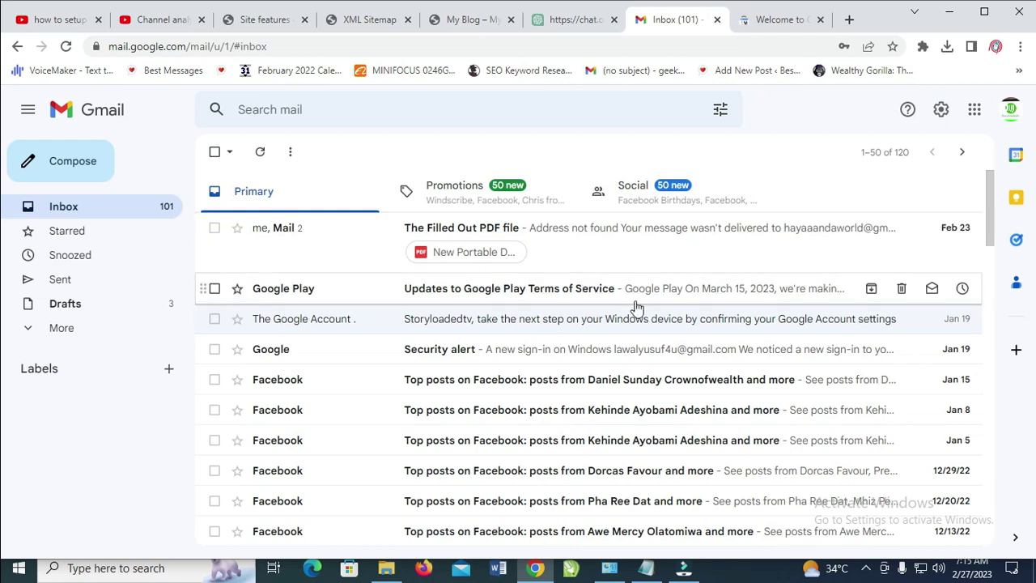
{"action": "left_click", "coordinate": [778, 22]}
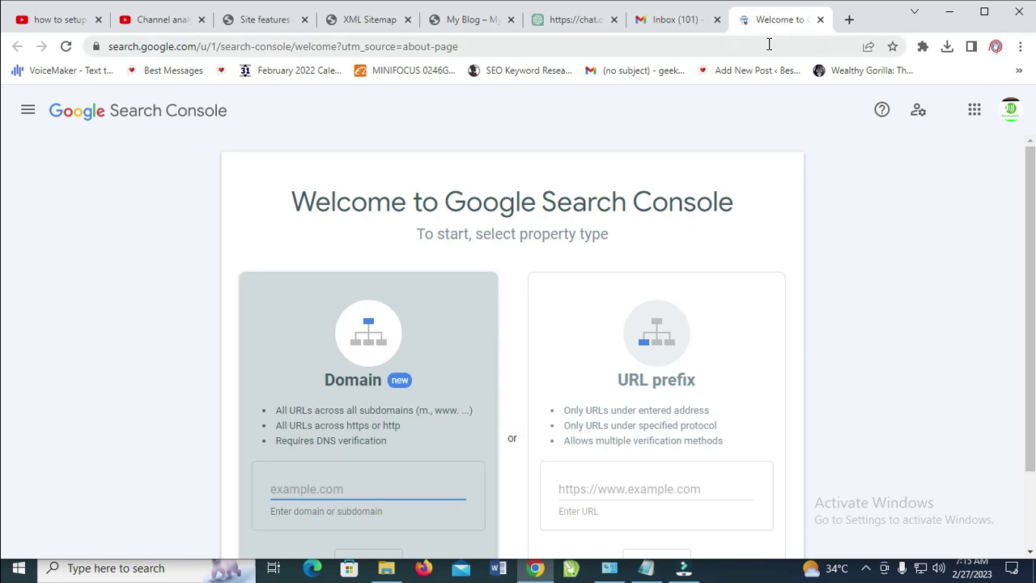
Search Google for 'search console' in a new tab
{"action": "left_click", "coordinate": [850, 22]}
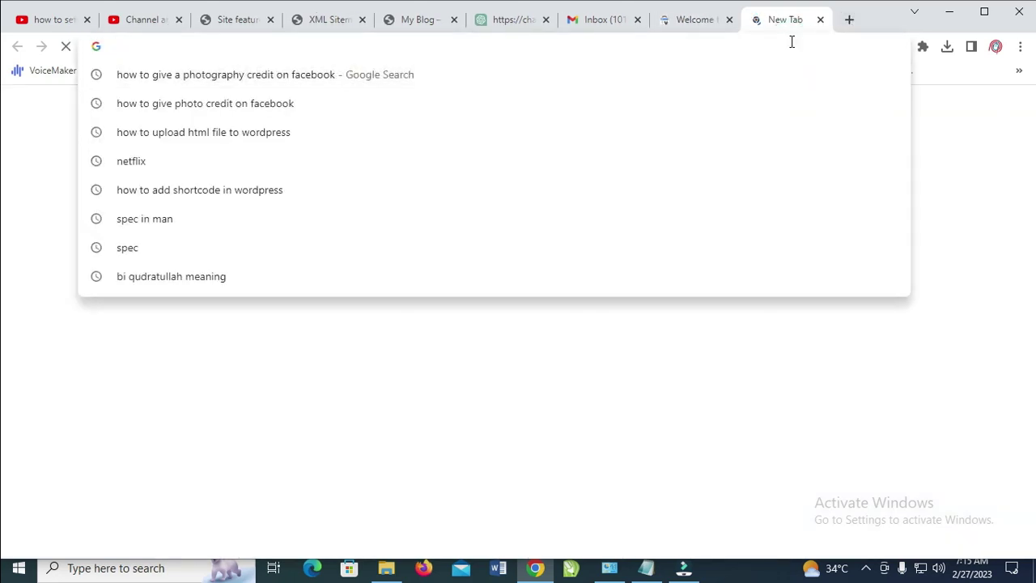
{"action": "type", "text": "seach"}
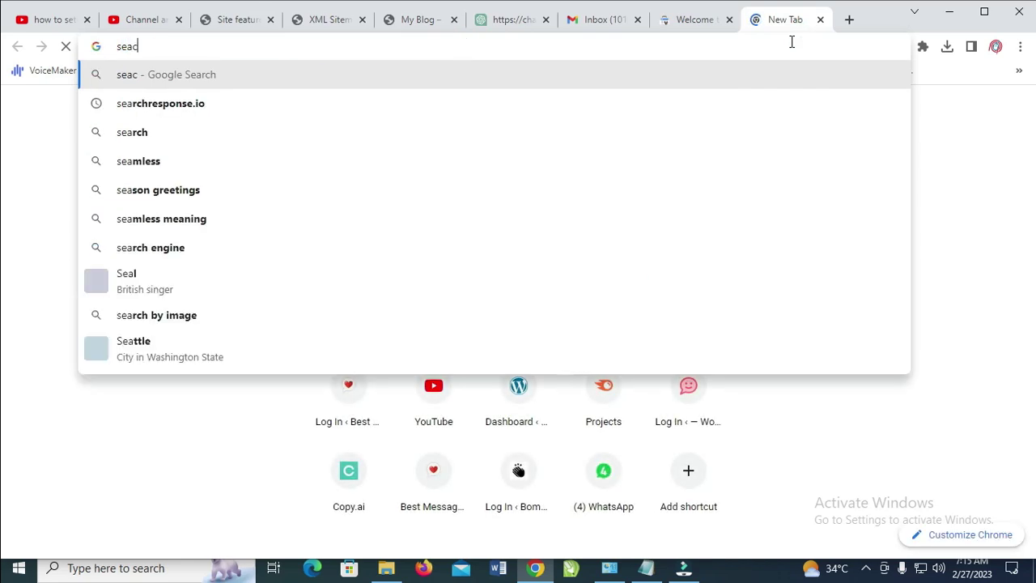
{"action": "key", "text": "BackSpace"}
{"action": "key", "text": "BackSpace"}
{"action": "key", "text": "BackSpace"}
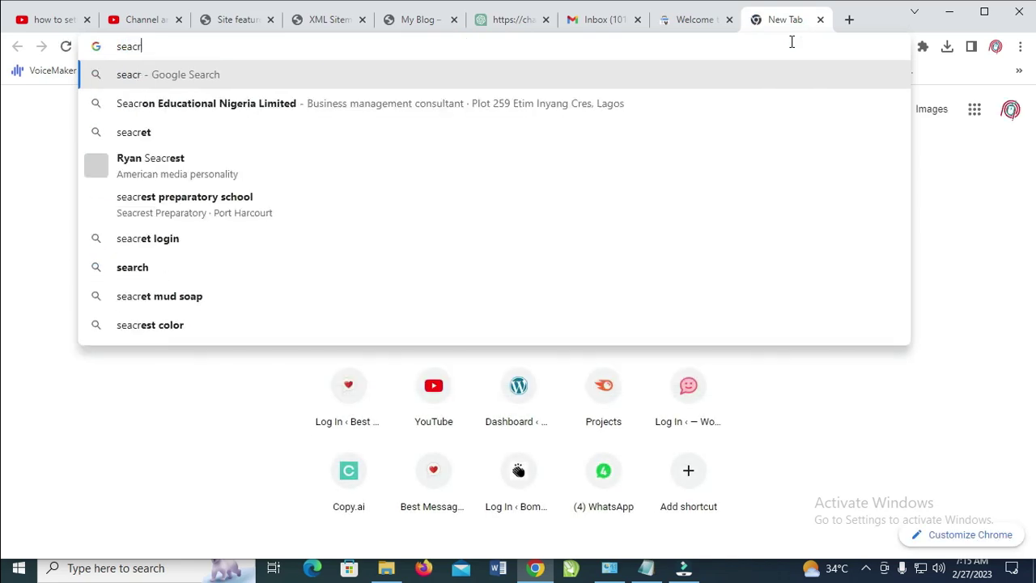
{"action": "type", "text": "rc"}
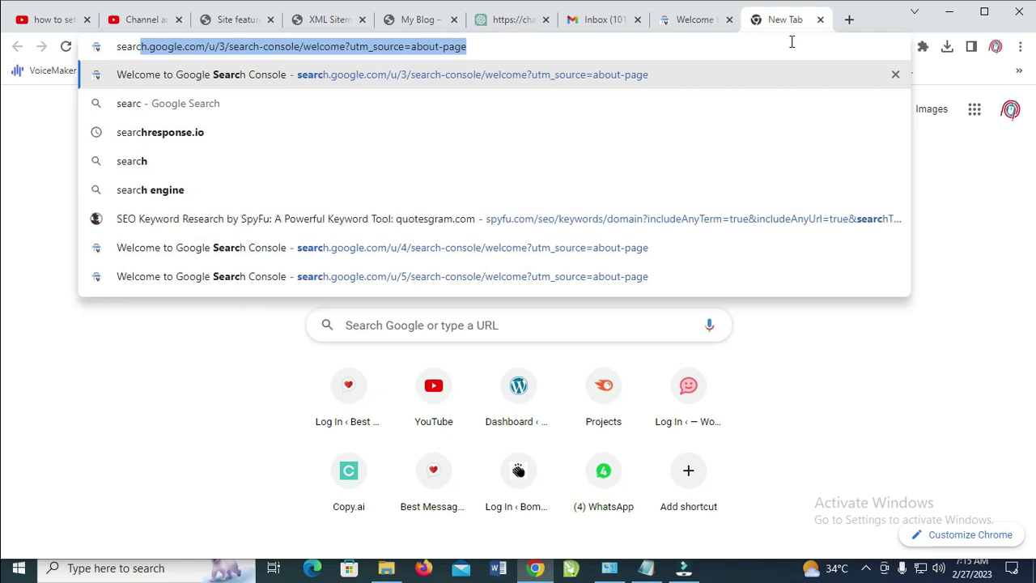
{"action": "type", "text": "h con"}
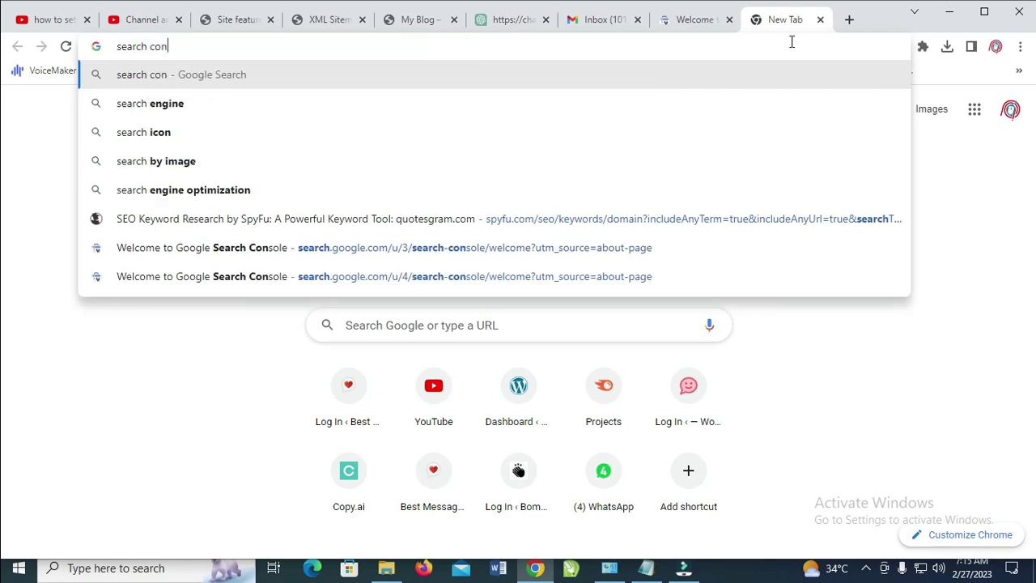
{"action": "type", "text": "sole"}
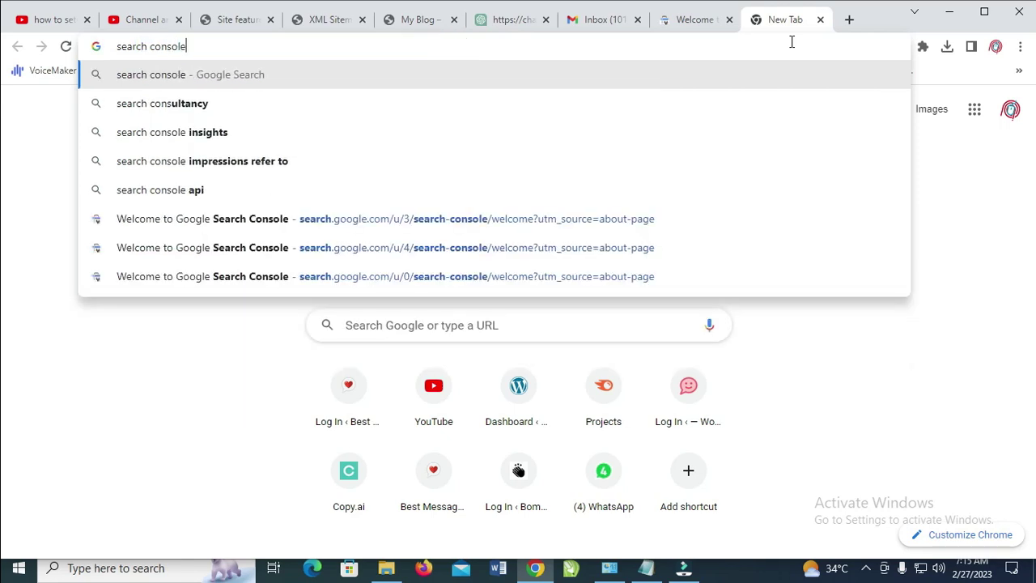
{"action": "key", "text": "Return"}
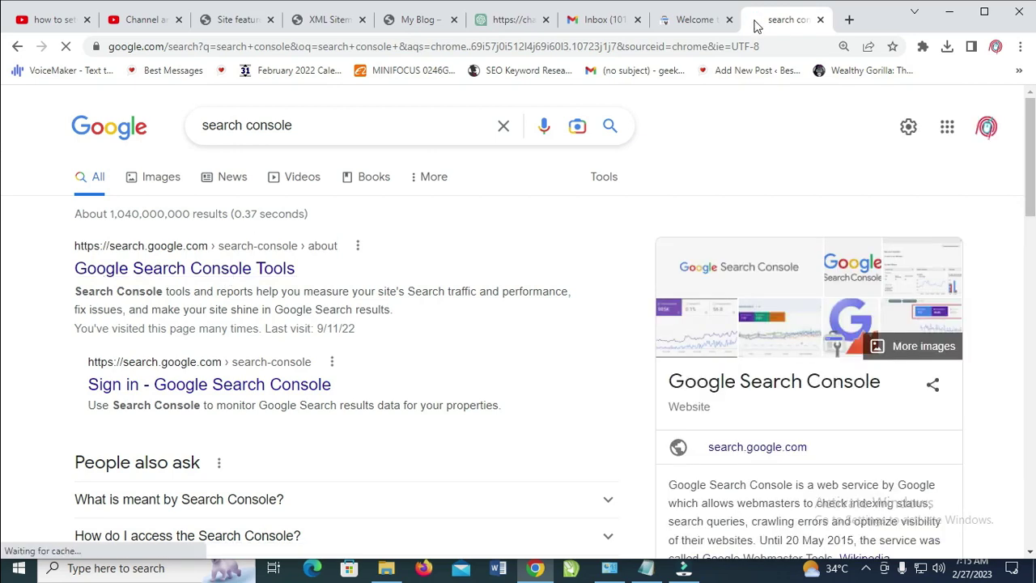
Return to the Search Console welcome page, close the search tab, and check the property list
{"action": "left_click", "coordinate": [706, 29]}
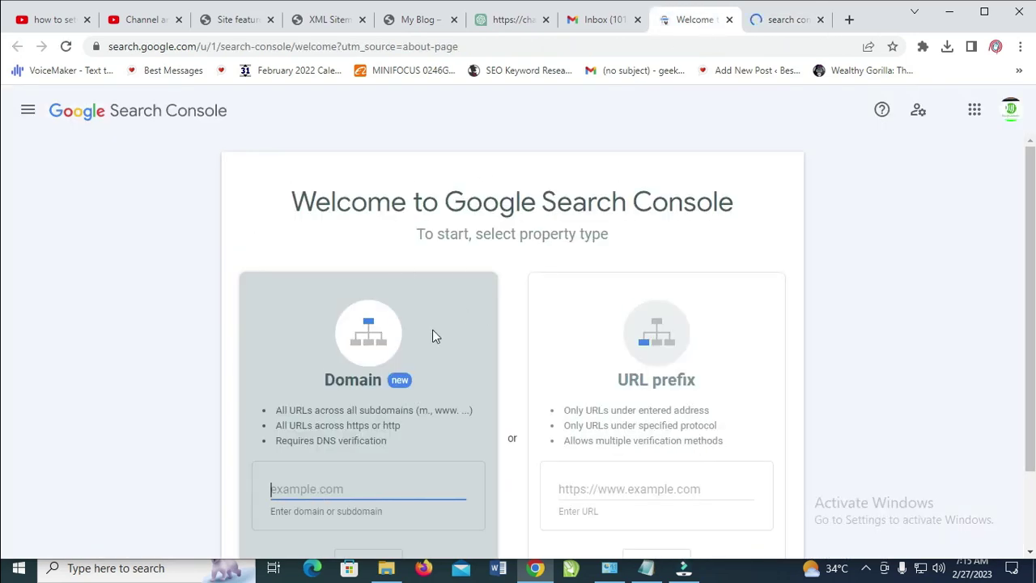
{"action": "scroll", "coordinate": [485, 395], "scroll_direction": "down", "scroll_amount": 1}
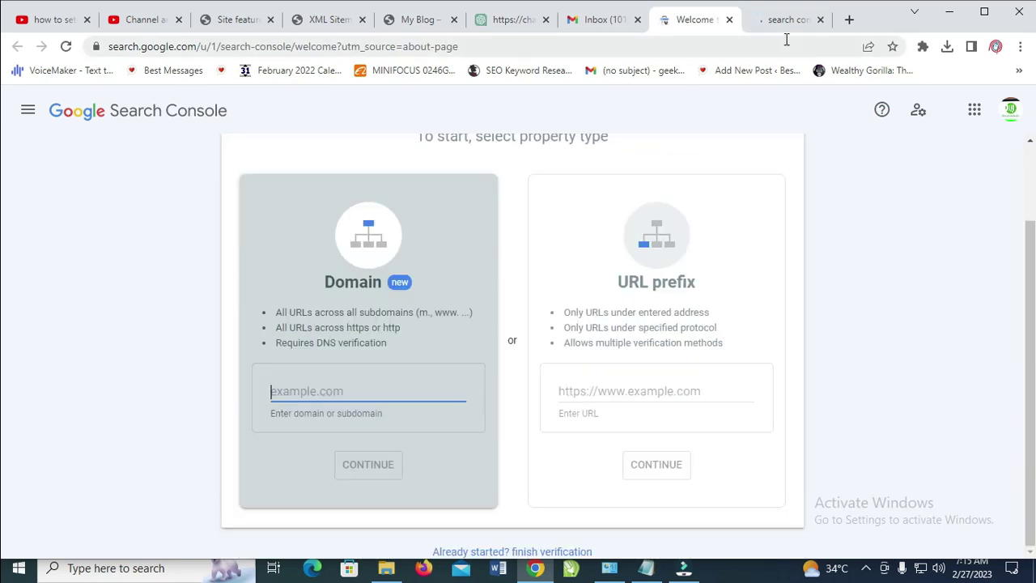
{"action": "left_click", "coordinate": [821, 20]}
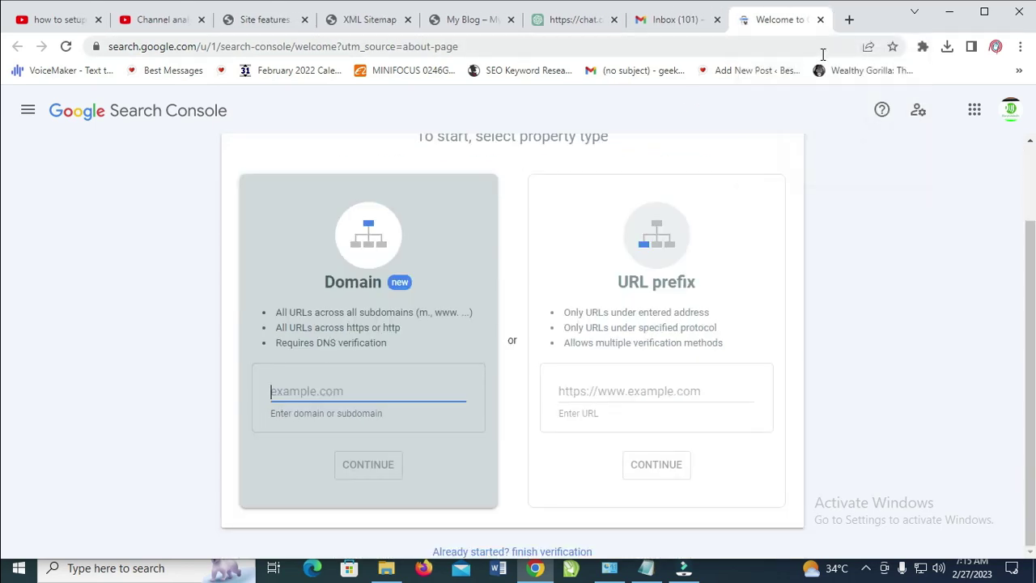
{"action": "scroll", "coordinate": [335, 317], "scroll_direction": "up", "scroll_amount": 1}
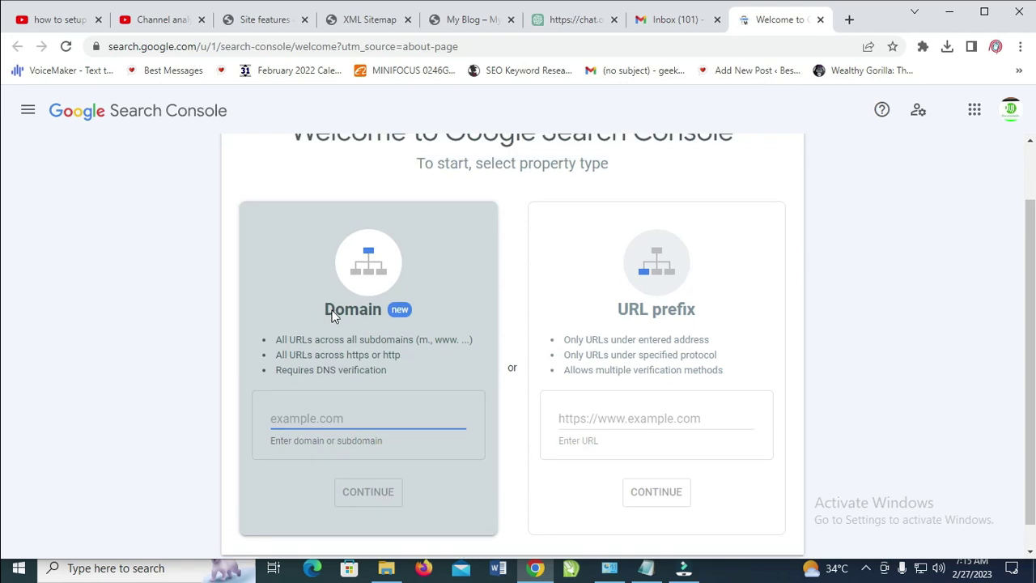
{"action": "left_click", "coordinate": [28, 110]}
{"action": "left_click", "coordinate": [109, 160]}
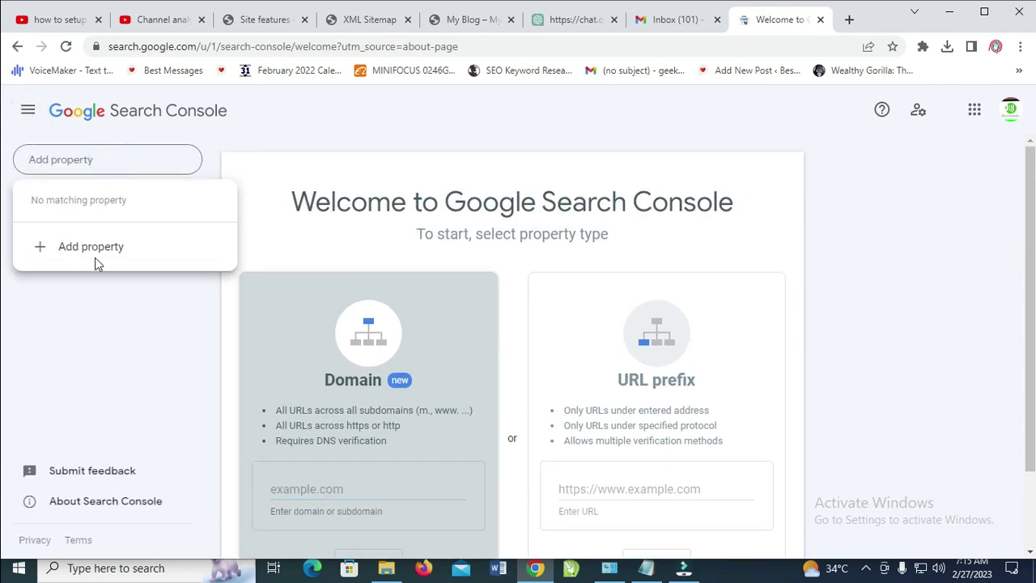
{"action": "left_click", "coordinate": [863, 200]}
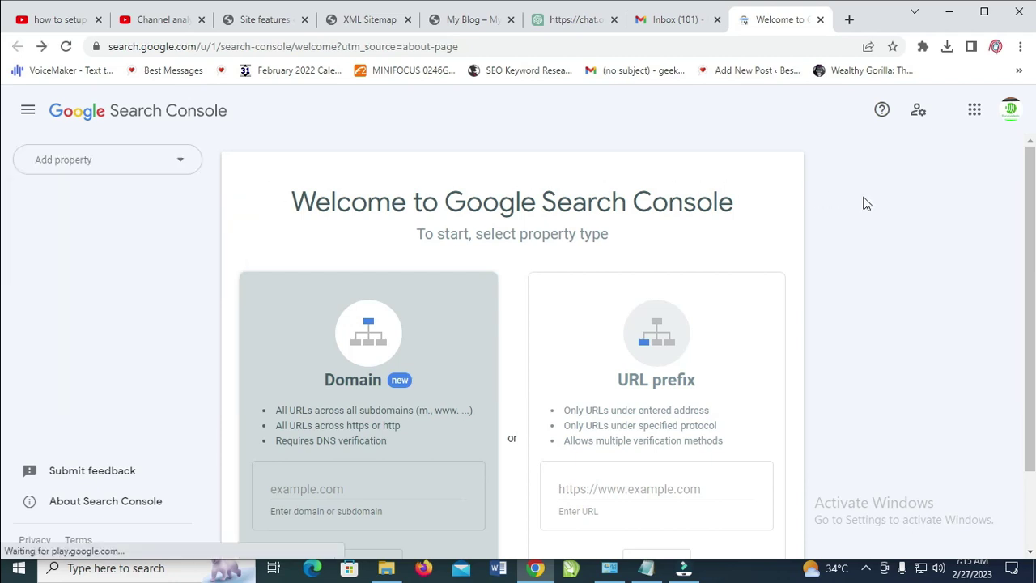
{"action": "scroll", "coordinate": [736, 320], "scroll_direction": "down", "scroll_amount": 1}
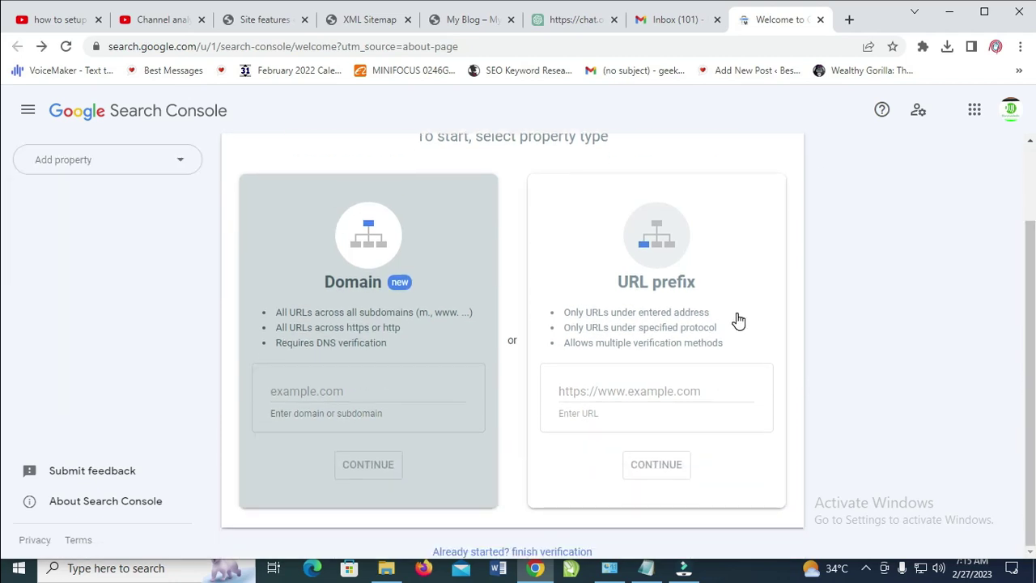
{"action": "left_click", "coordinate": [463, 21]}
{"action": "left_click", "coordinate": [203, 46]}
{"action": "key", "text": "ctrl+c"}
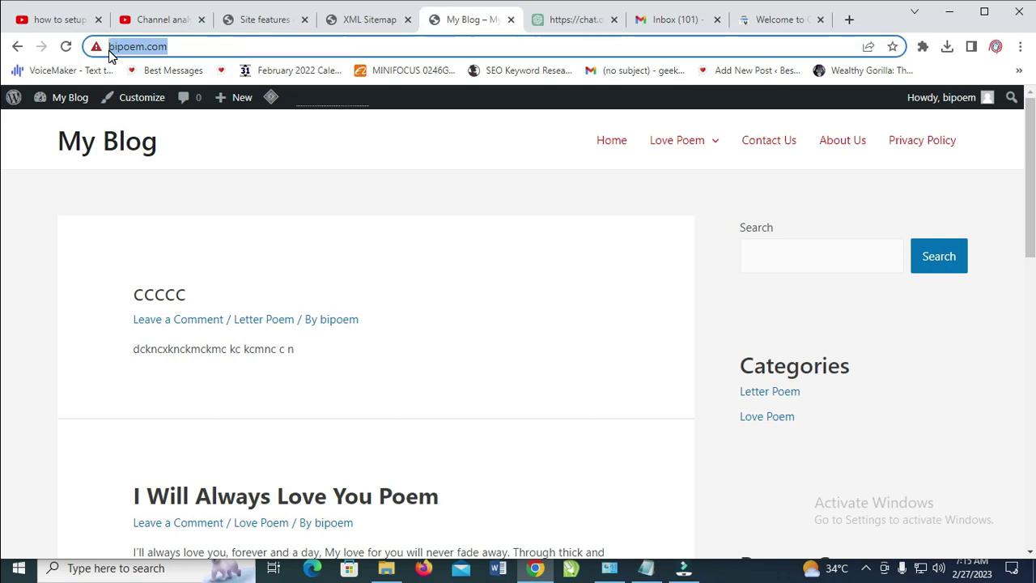
{"action": "left_click", "coordinate": [759, 21]}
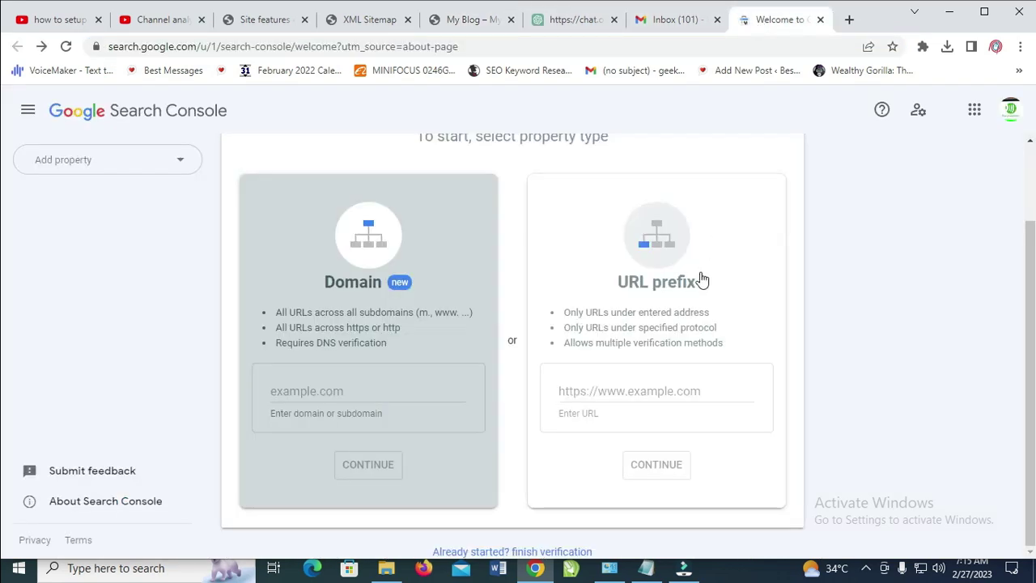
{"action": "left_click", "coordinate": [639, 381]}
{"action": "left_click", "coordinate": [605, 394]}
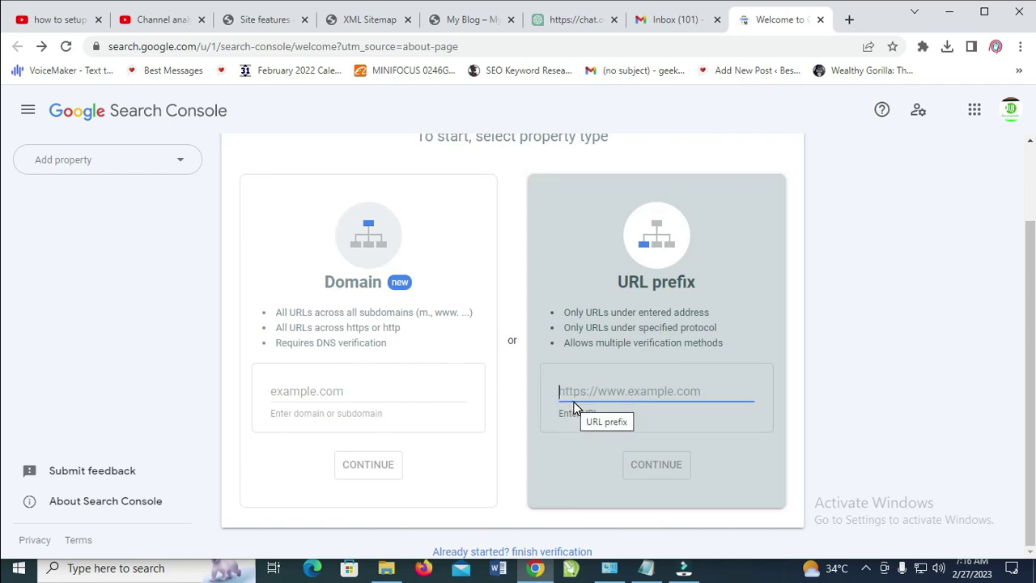
{"action": "key", "text": "ctrl+v"}
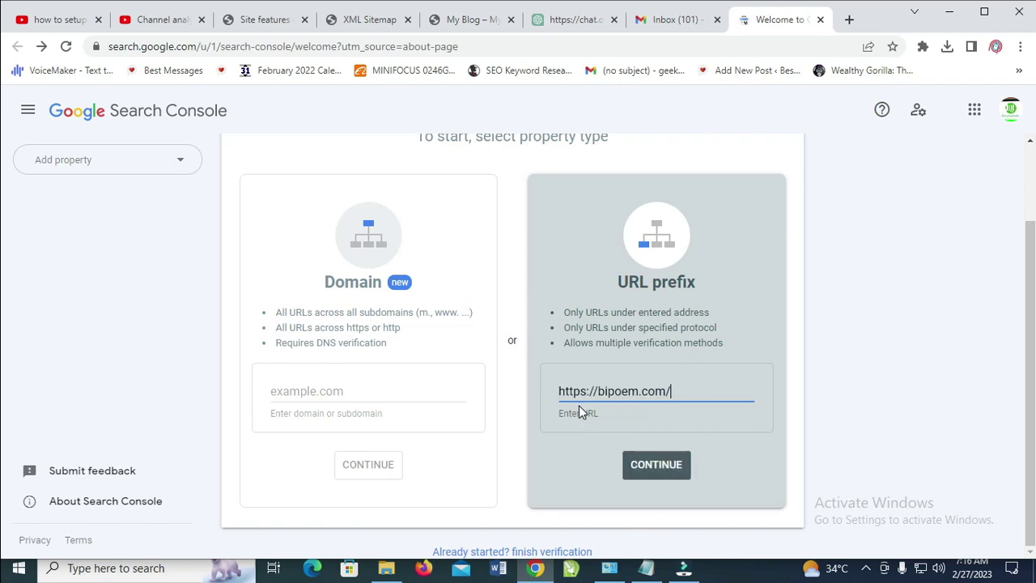
{"action": "left_click", "coordinate": [653, 467]}
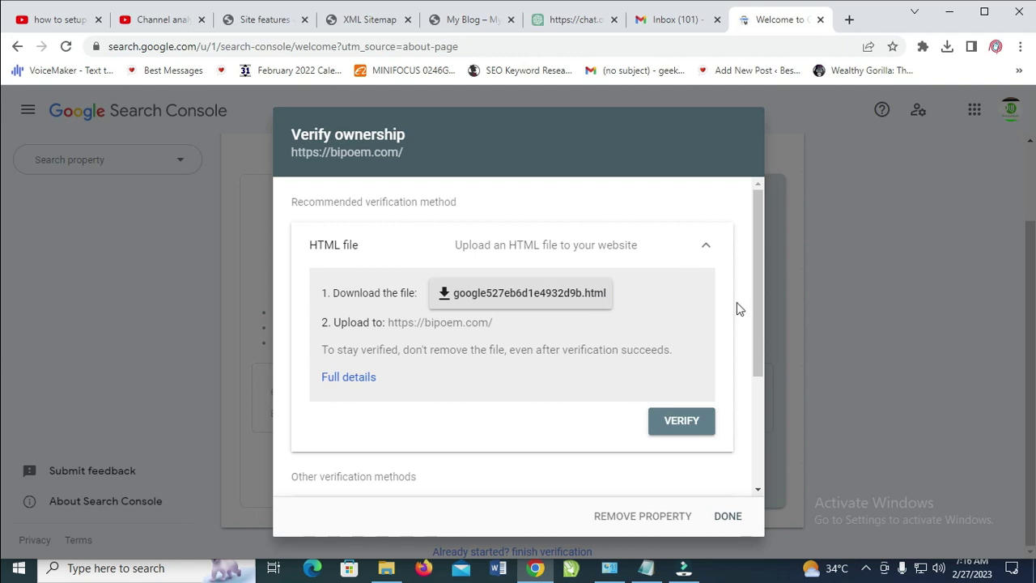
Expand the HTML tag verification method and copy its site-verification meta tag
{"action": "left_click_drag", "start_coordinate": [758, 278], "coordinate": [757, 423]}
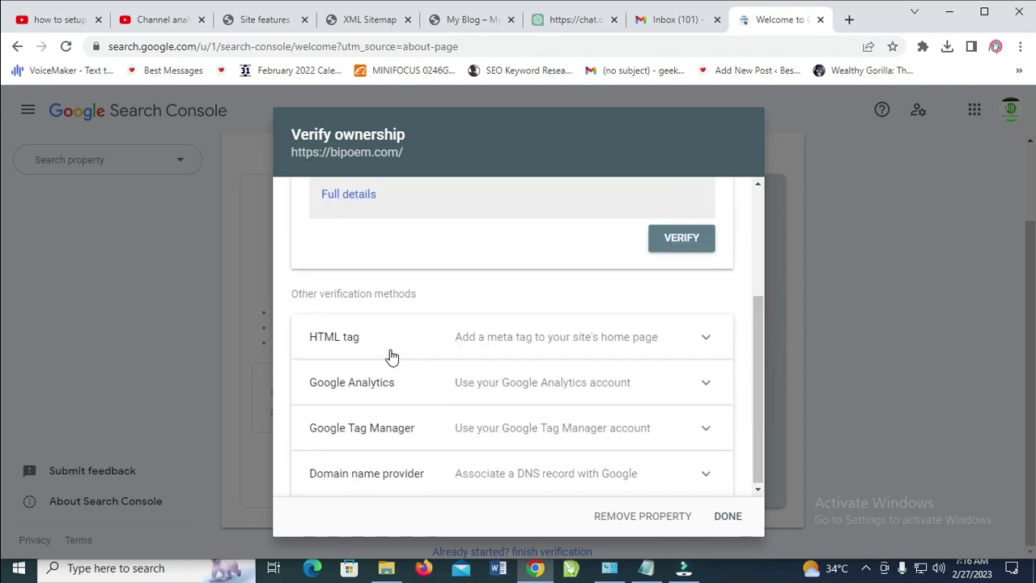
{"action": "left_click", "coordinate": [622, 339]}
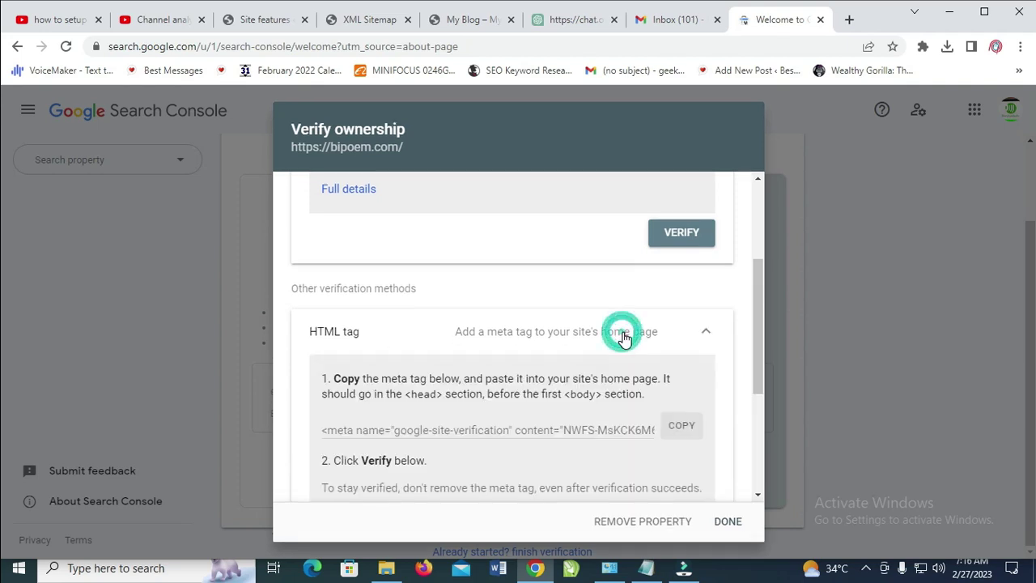
{"action": "left_click", "coordinate": [693, 426]}
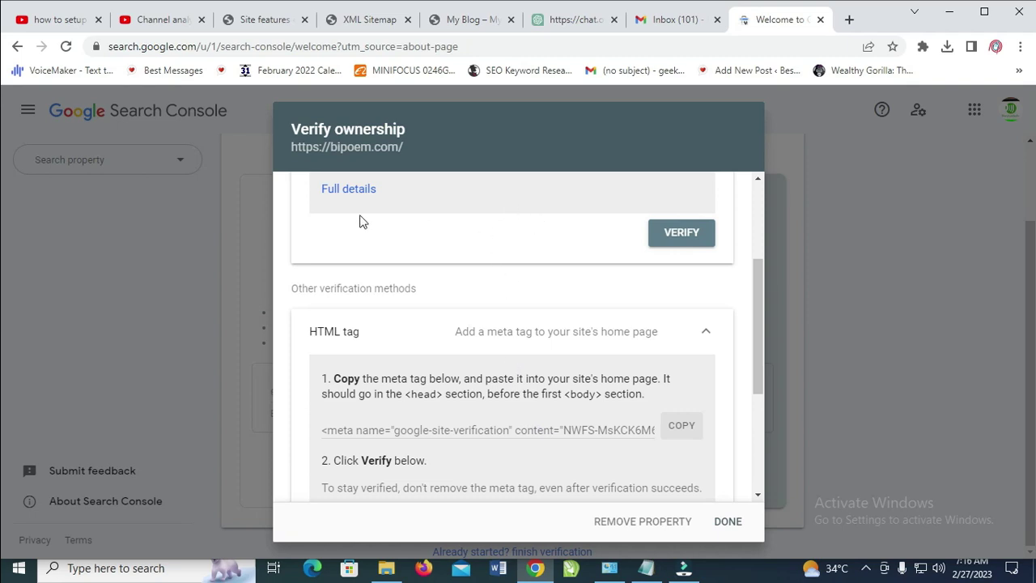
Open the WordPress dashboard in a new tab from the Yoast SEO site features page
{"action": "left_click", "coordinate": [278, 24]}
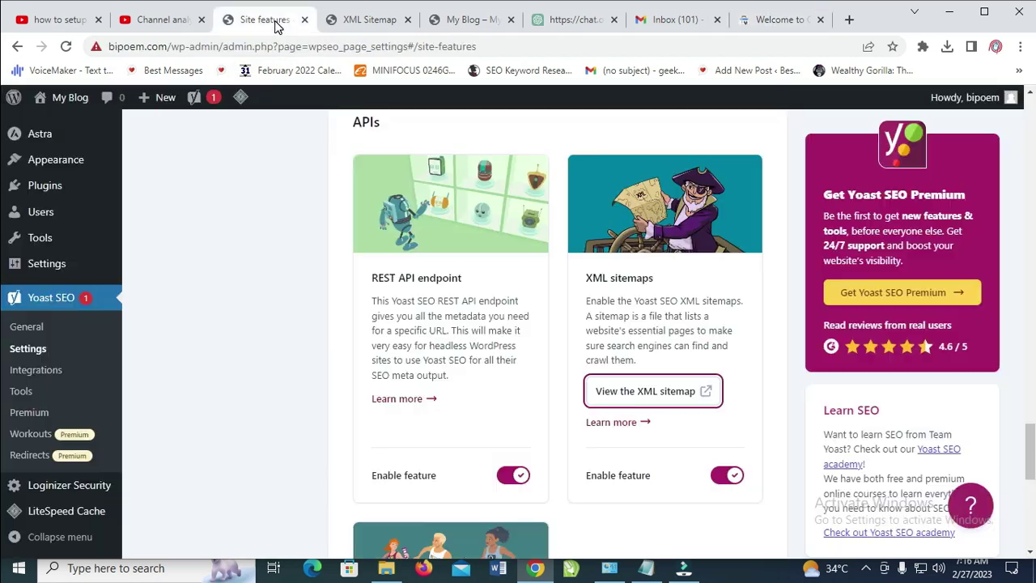
{"action": "scroll", "coordinate": [51, 194], "scroll_direction": "up", "scroll_amount": 6}
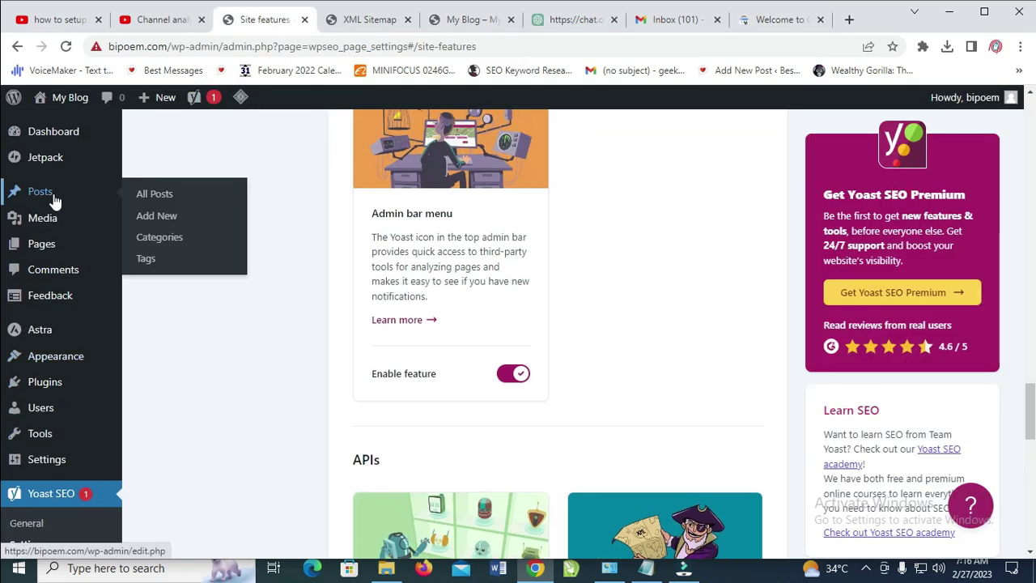
{"action": "right_click", "coordinate": [63, 139]}
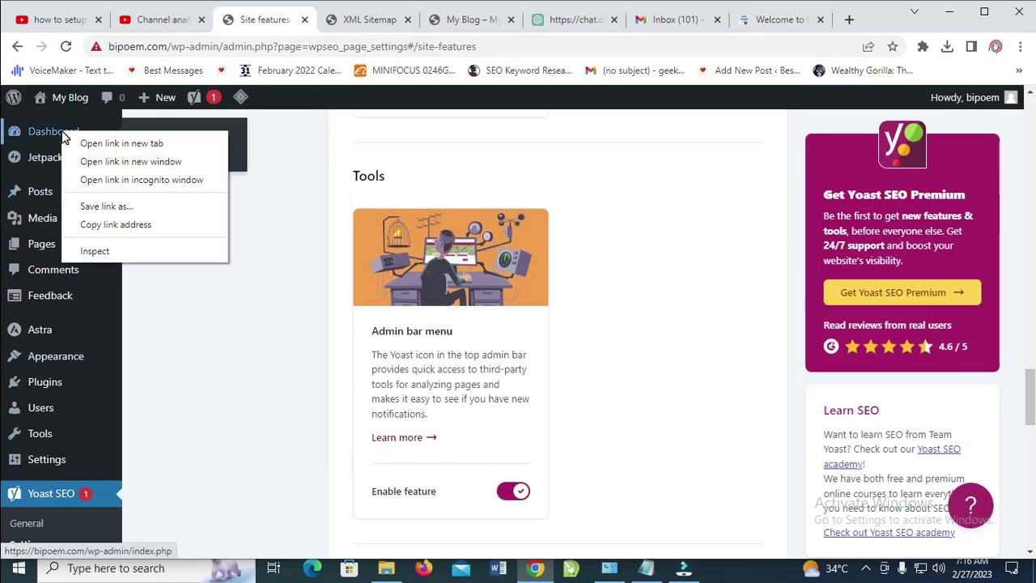
{"action": "left_click", "coordinate": [108, 142]}
{"action": "left_click", "coordinate": [339, 21]}
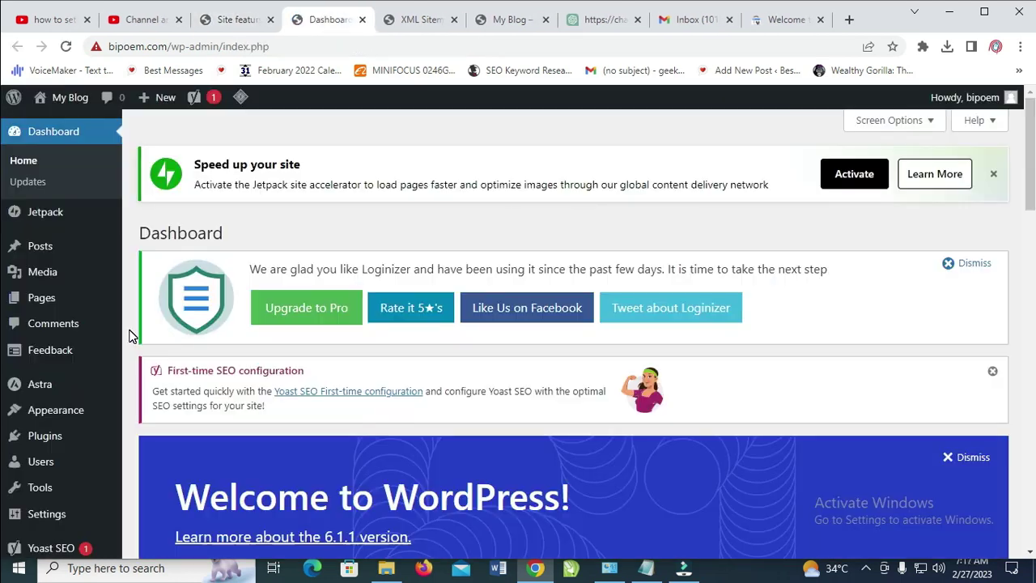
In the Theme File Editor, dismiss the warning and open Astra's Theme Header (header.php)
{"action": "scroll", "coordinate": [123, 316], "scroll_direction": "down", "scroll_amount": 1}
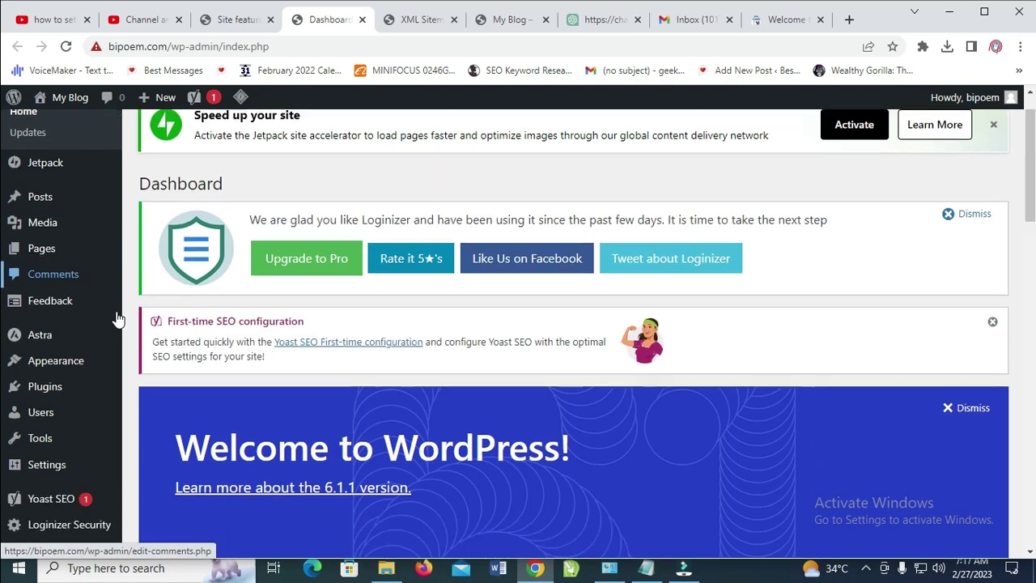
{"action": "scroll", "coordinate": [243, 340], "scroll_direction": "down", "scroll_amount": 1}
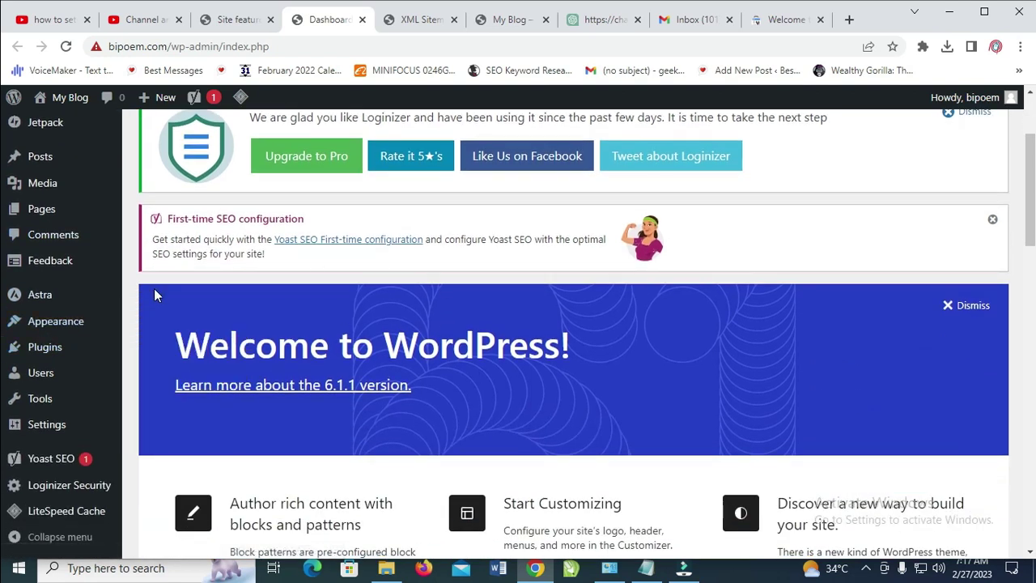
{"action": "mouse_move", "coordinate": [55, 321]}
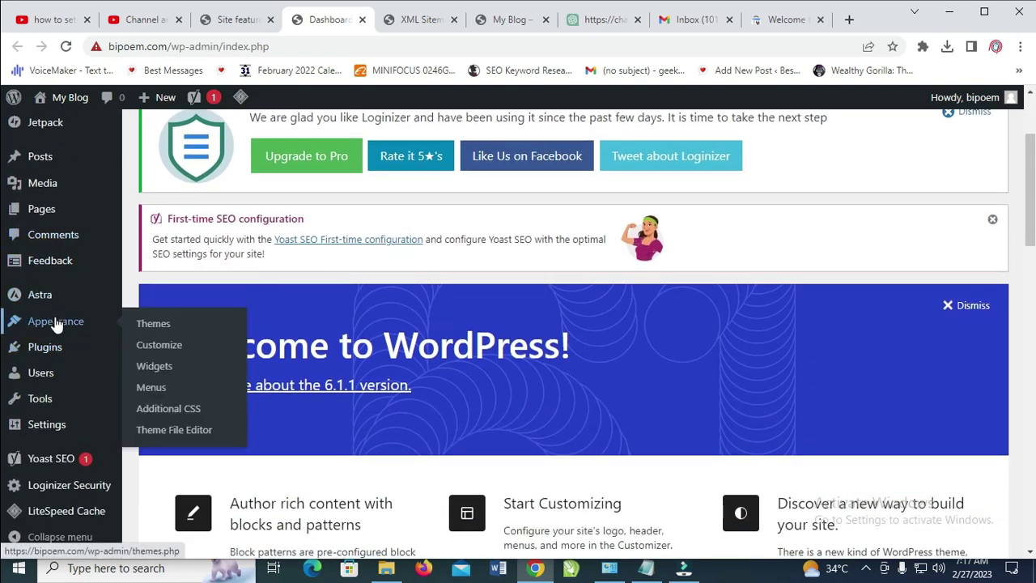
{"action": "left_click", "coordinate": [176, 431]}
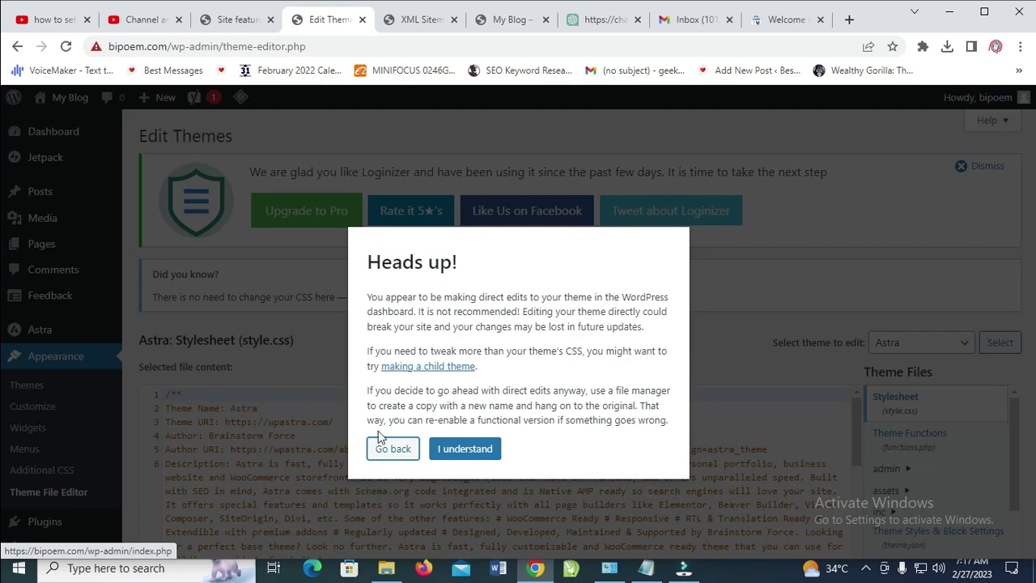
{"action": "left_click", "coordinate": [459, 452]}
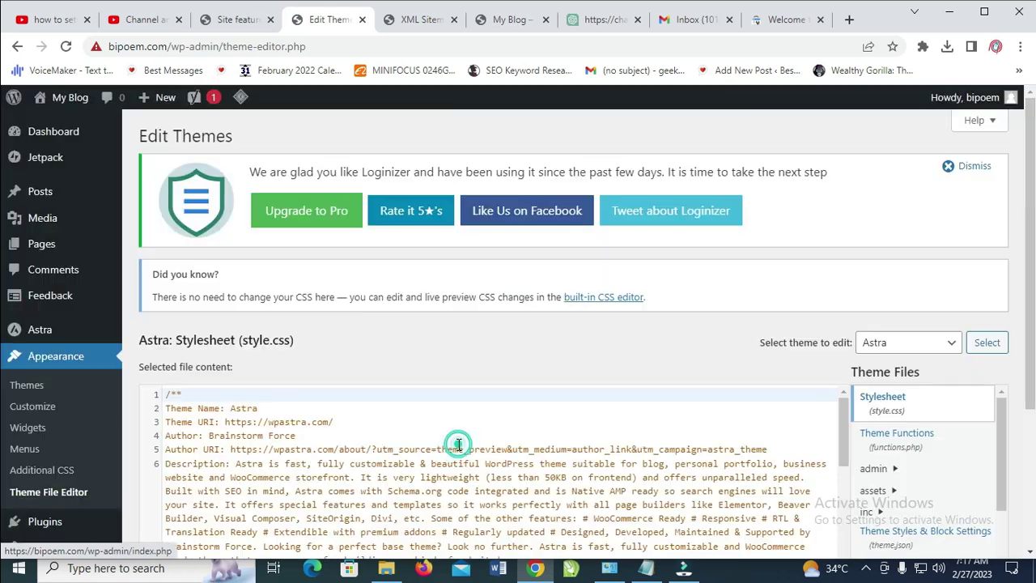
{"action": "scroll", "coordinate": [567, 283], "scroll_direction": "down", "scroll_amount": 3}
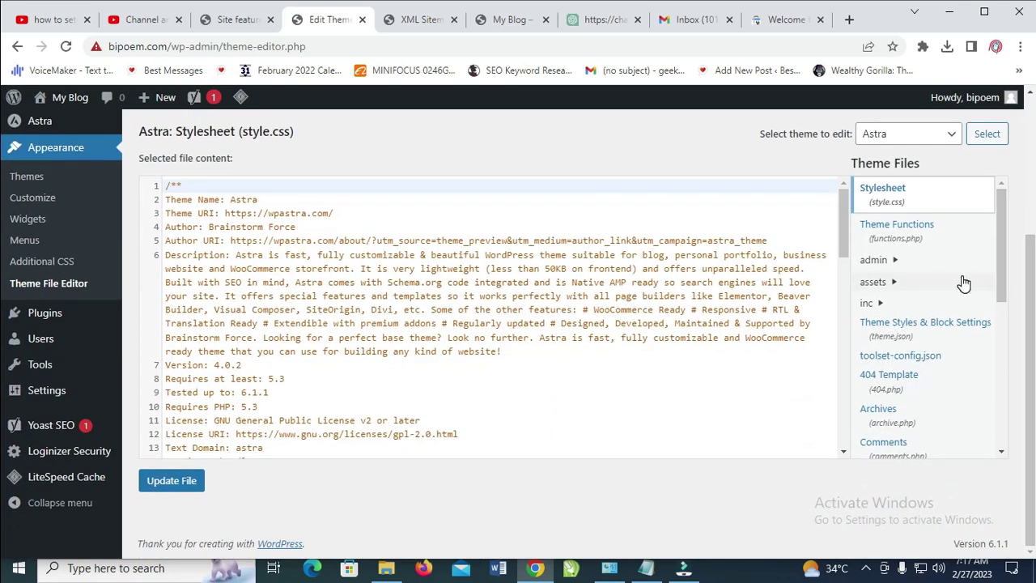
{"action": "left_click_drag", "start_coordinate": [1005, 242], "coordinate": [1001, 318]}
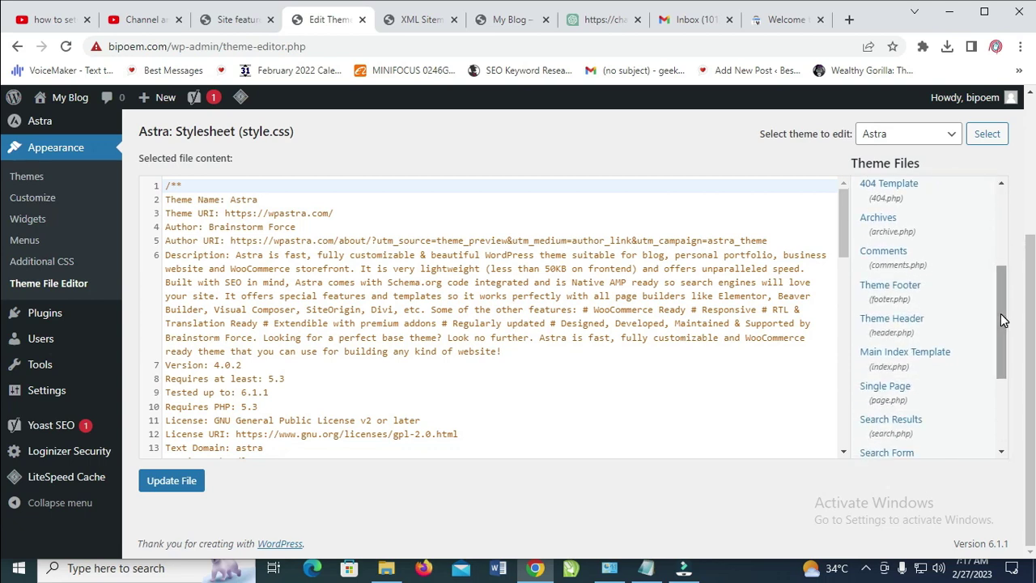
{"action": "left_click", "coordinate": [917, 324]}
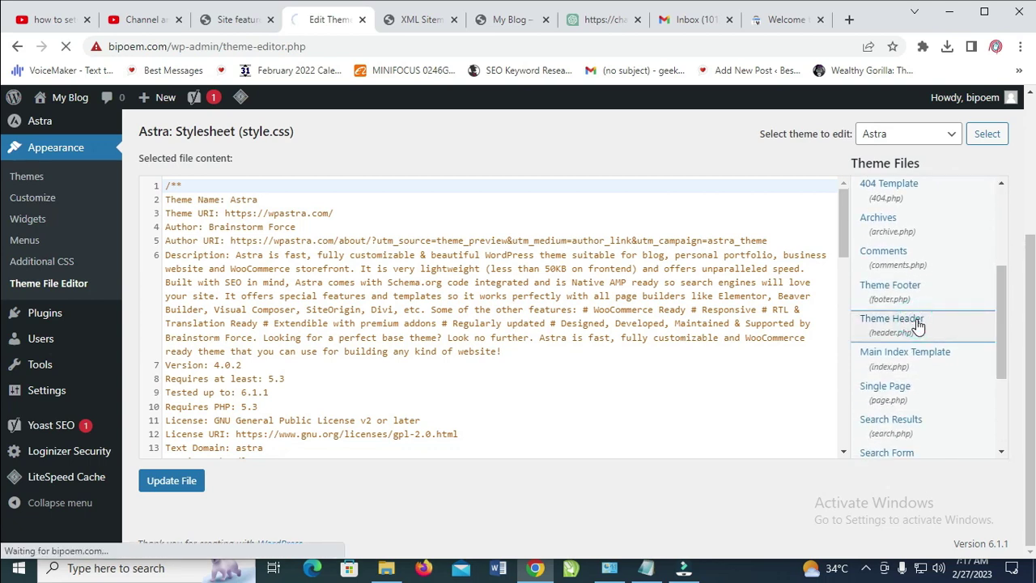
{"action": "scroll", "coordinate": [810, 275], "scroll_direction": "down", "scroll_amount": 2}
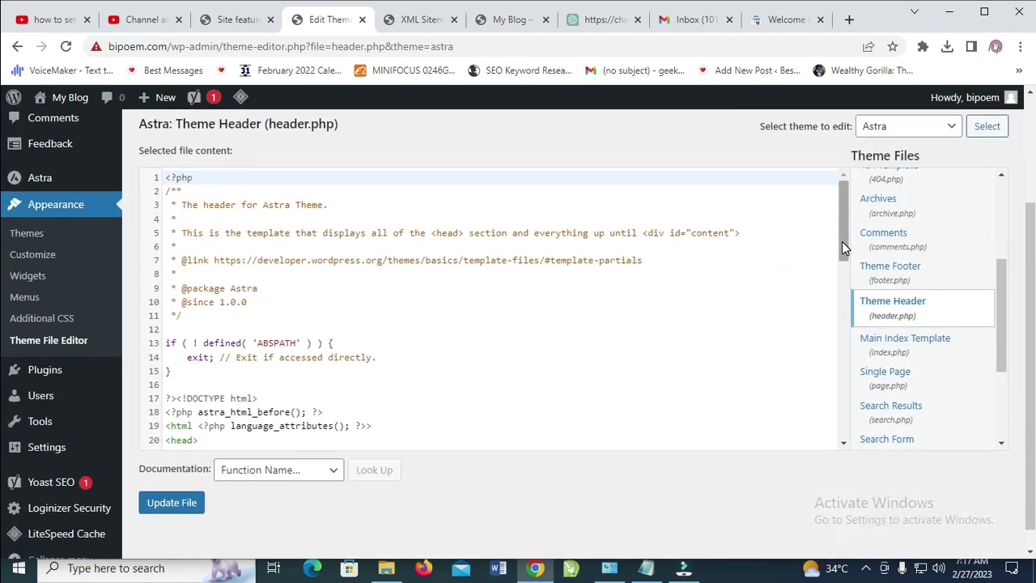
Copy the google-site-verification meta tag from Search Console and return to the header.php editor
{"action": "left_click_drag", "start_coordinate": [842, 241], "coordinate": [843, 242]}
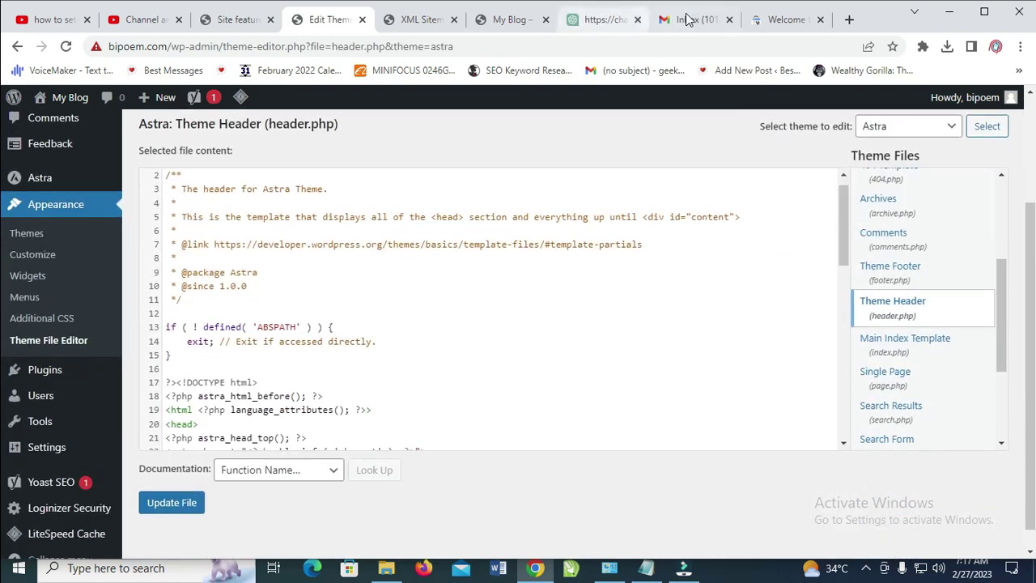
{"action": "left_click", "coordinate": [769, 21]}
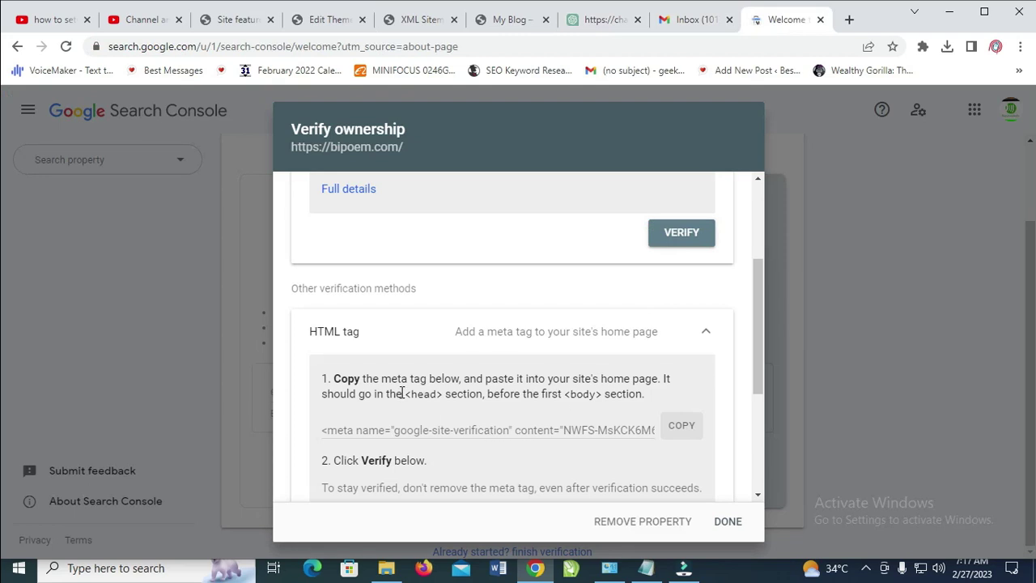
{"action": "left_click", "coordinate": [679, 429]}
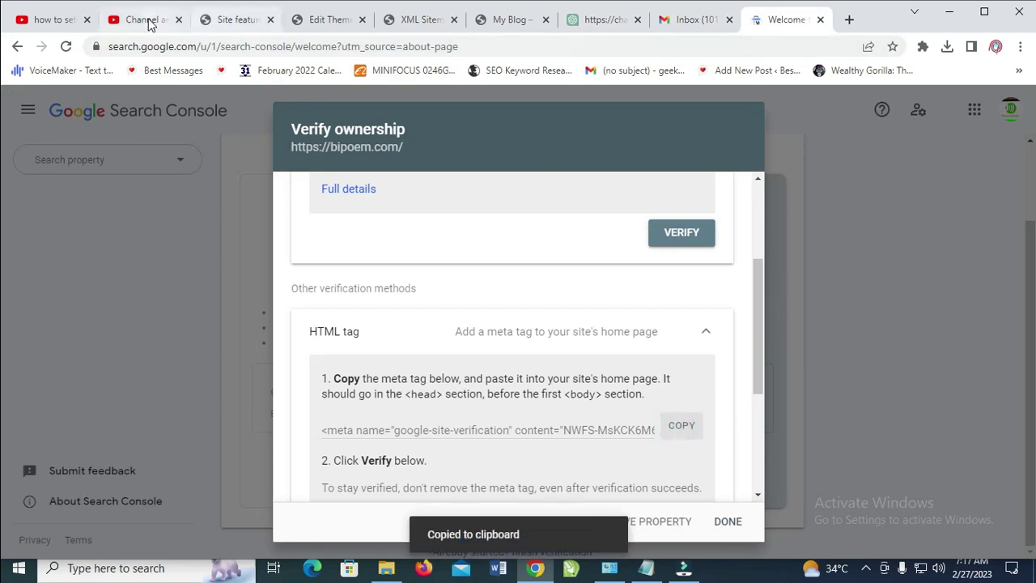
{"action": "left_click", "coordinate": [312, 21]}
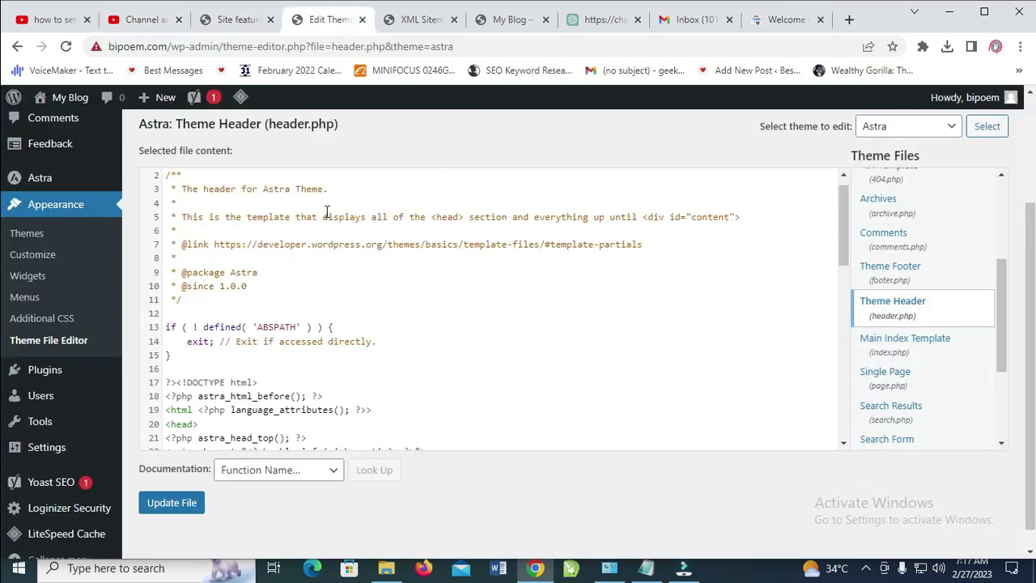
{"action": "scroll", "coordinate": [371, 263], "scroll_direction": "up", "scroll_amount": 1}
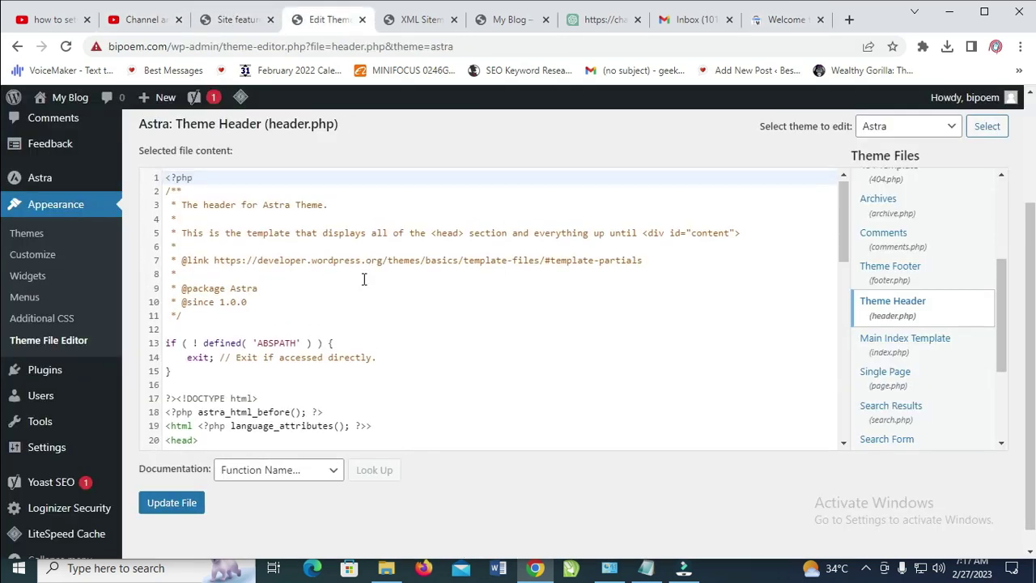
{"action": "scroll", "coordinate": [363, 280], "scroll_direction": "down", "scroll_amount": 2}
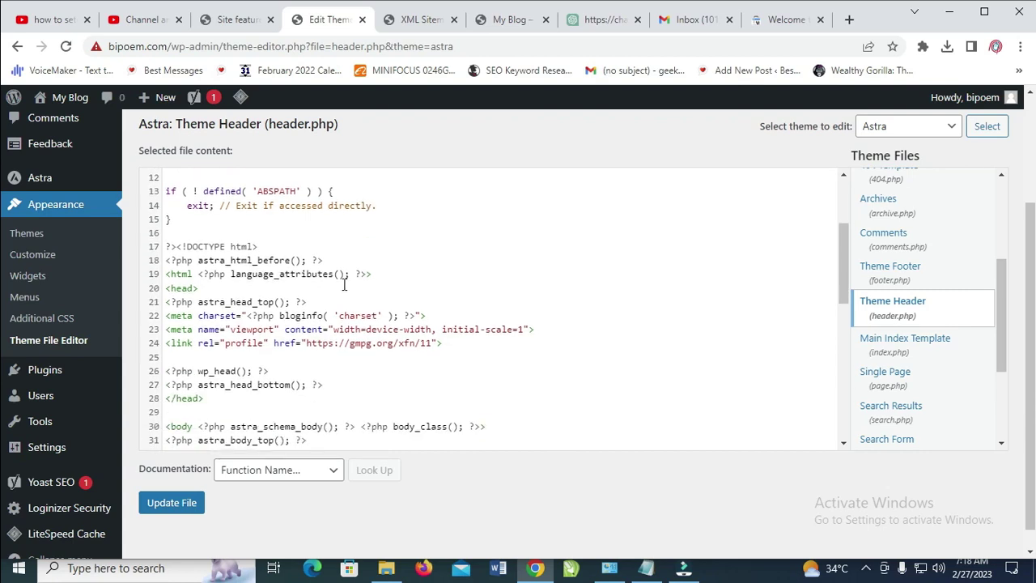
Paste the verification meta tag on a new line 21 below <head> and update header.php
{"action": "left_click", "coordinate": [208, 288]}
{"action": "key", "text": "Return"}
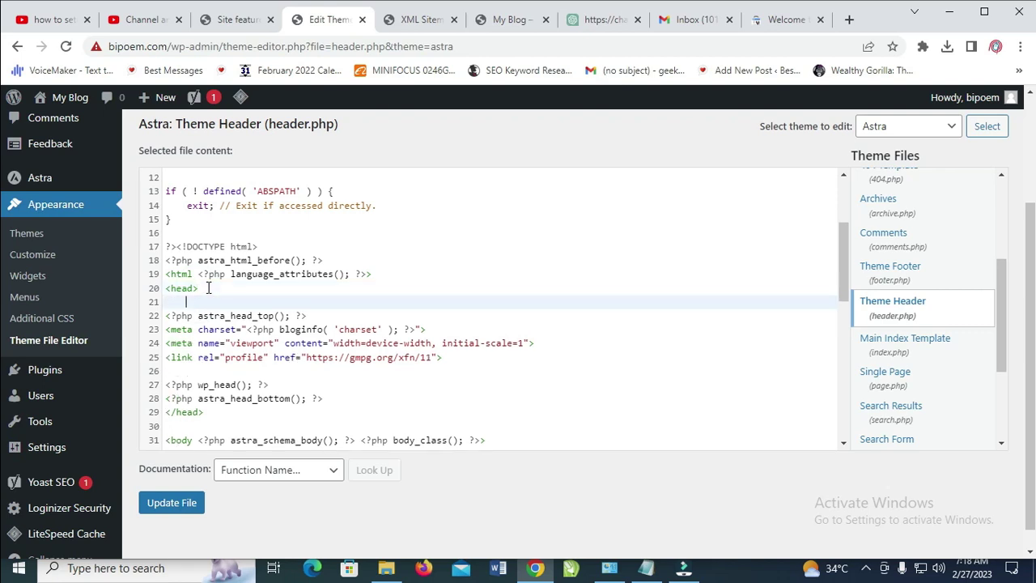
{"action": "key", "text": "ctrl+v"}
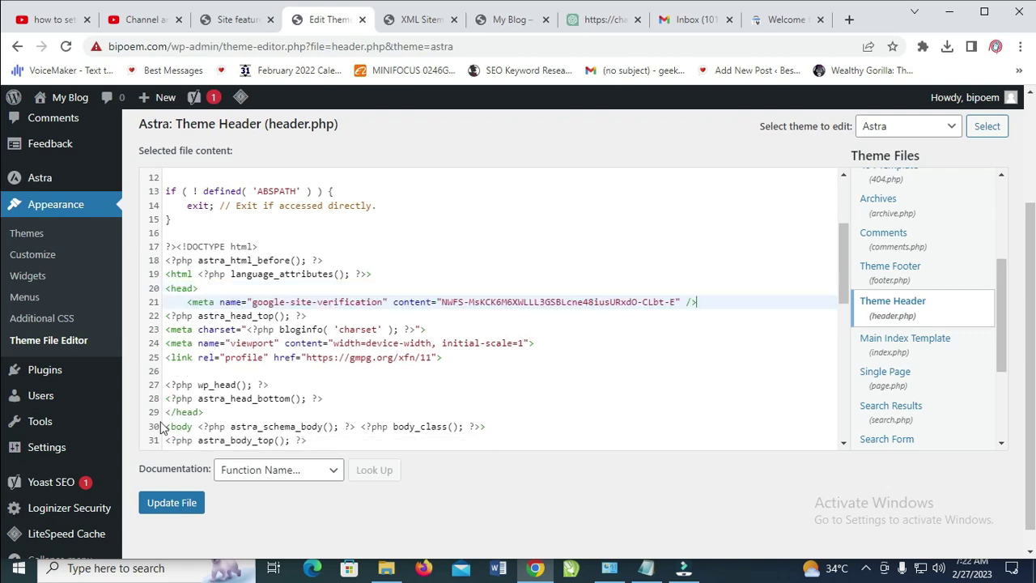
{"action": "left_click", "coordinate": [168, 500]}
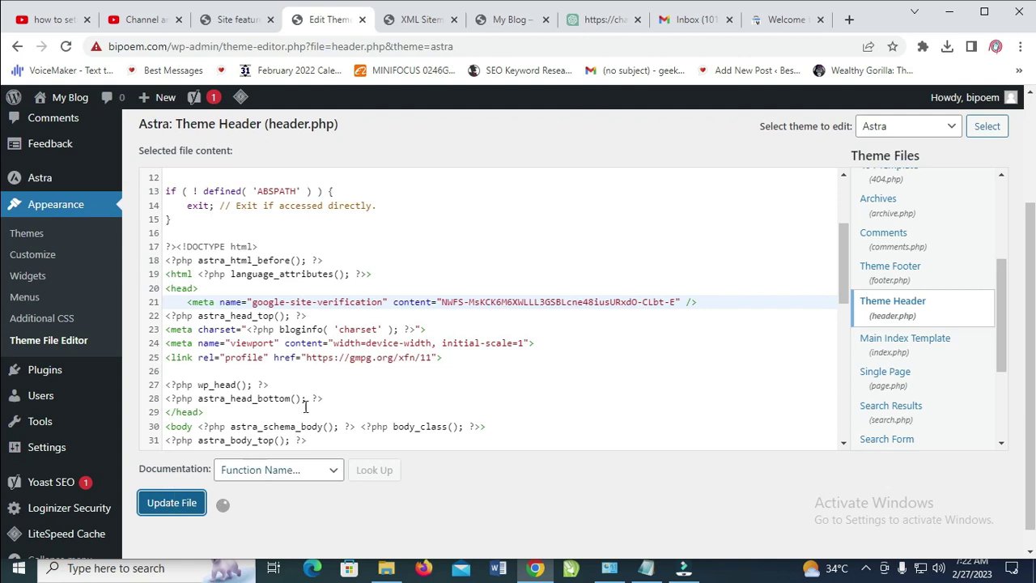
{"action": "scroll", "coordinate": [503, 298], "scroll_direction": "up", "scroll_amount": 1}
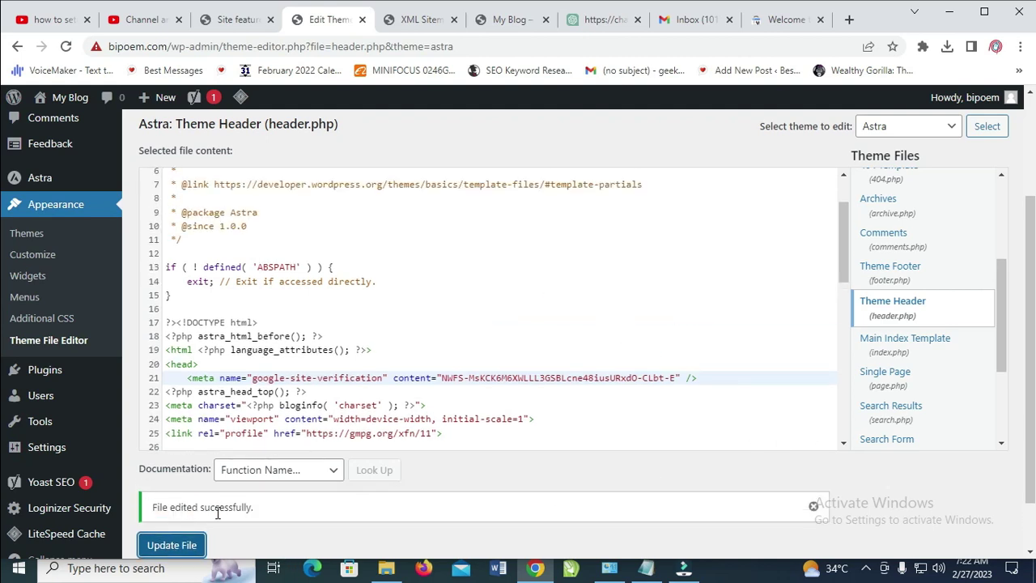
{"action": "scroll", "coordinate": [966, 276], "scroll_direction": "down", "scroll_amount": 2}
{"action": "scroll", "coordinate": [966, 275], "scroll_direction": "up", "scroll_amount": 5}
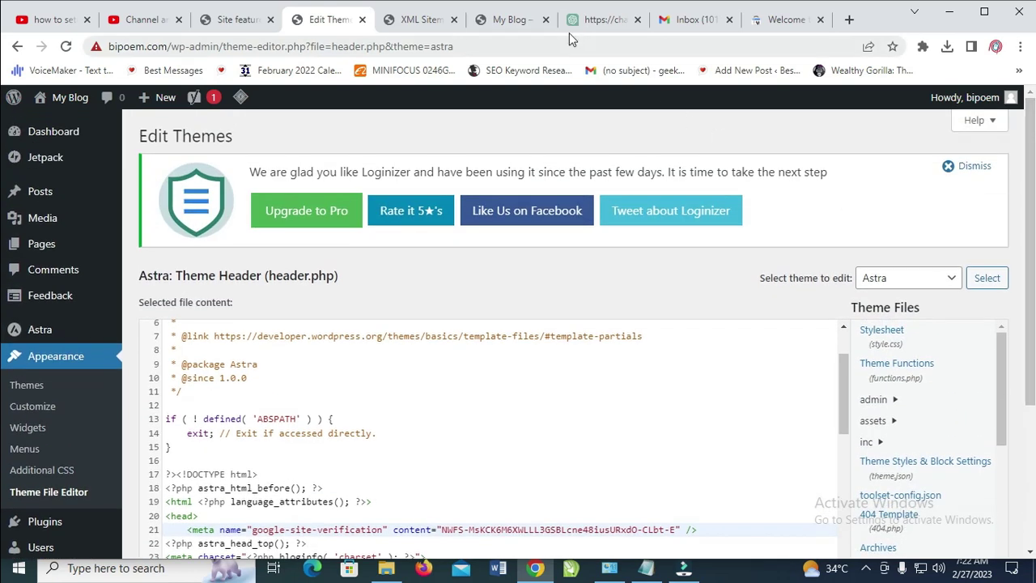
{"action": "left_click", "coordinate": [775, 23]}
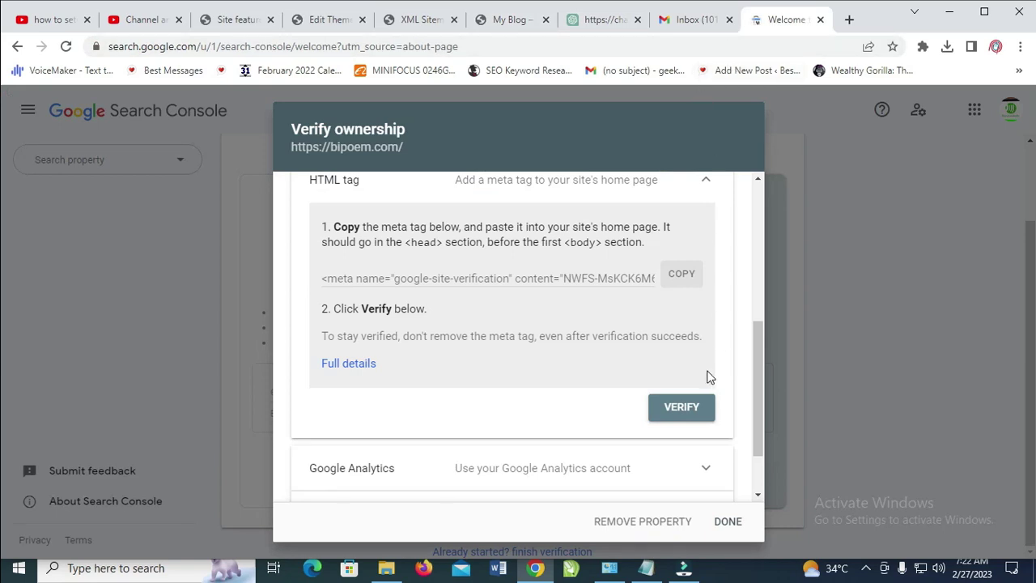
Verify bipoem.com ownership via the HTML tag method and confirm the Ownership verified result
{"action": "left_click", "coordinate": [682, 408]}
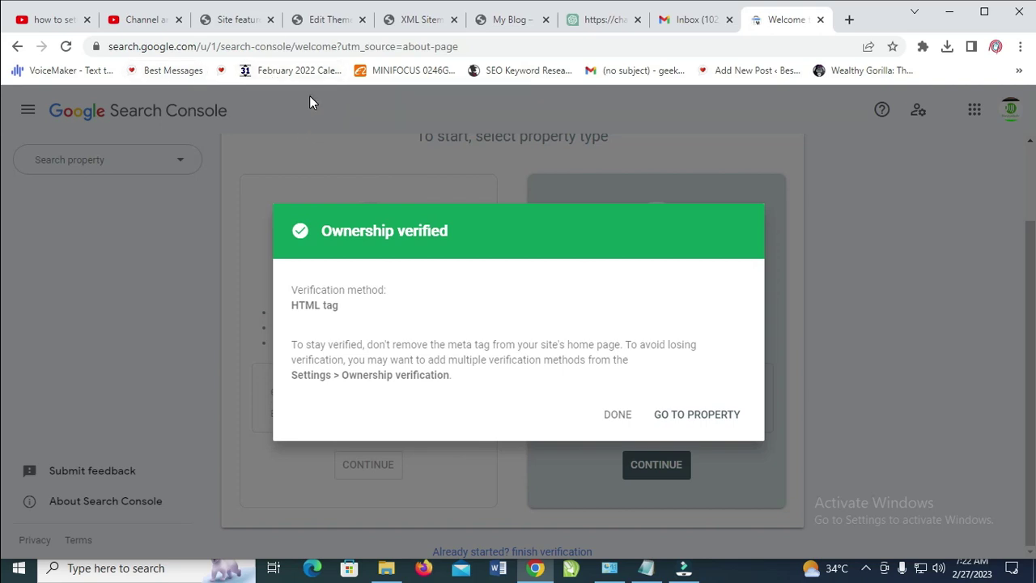
{"action": "left_click", "coordinate": [322, 23]}
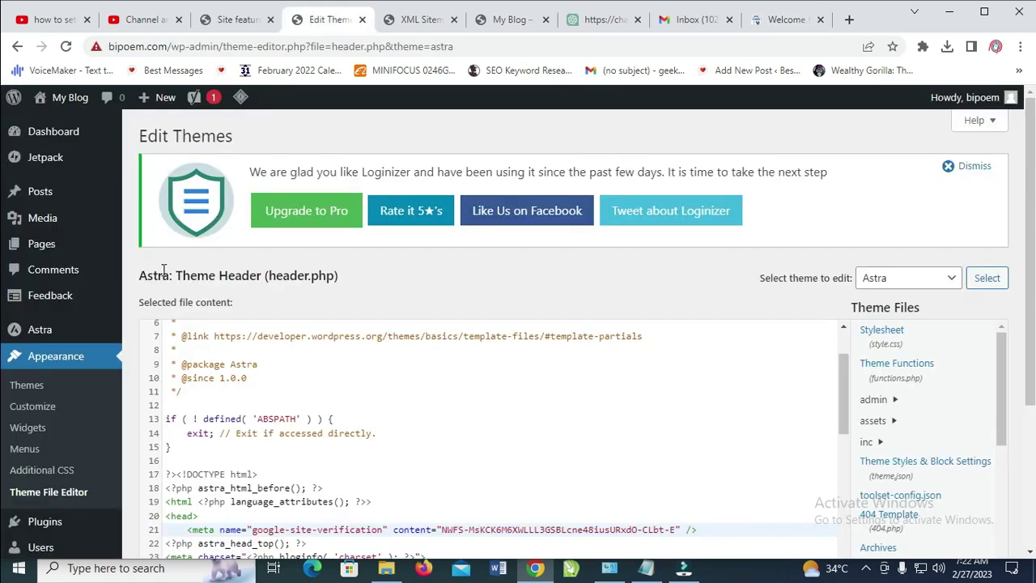
{"action": "mouse_move", "coordinate": [64, 530]}
{"action": "left_click", "coordinate": [770, 33]}
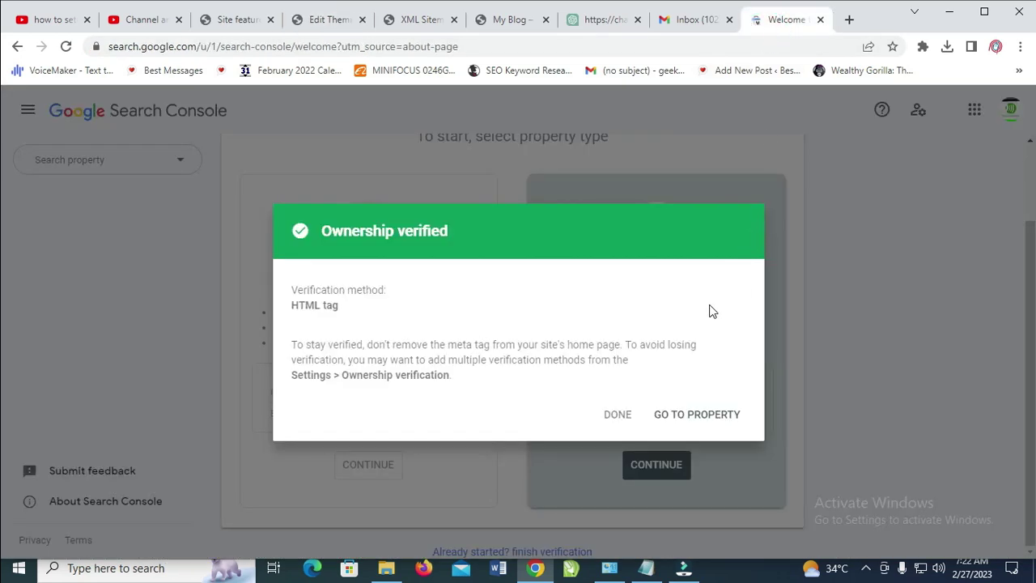
Enter the bipoem.com property, dismiss the welcome and tour tip, and view Sitemaps
{"action": "left_click", "coordinate": [704, 419]}
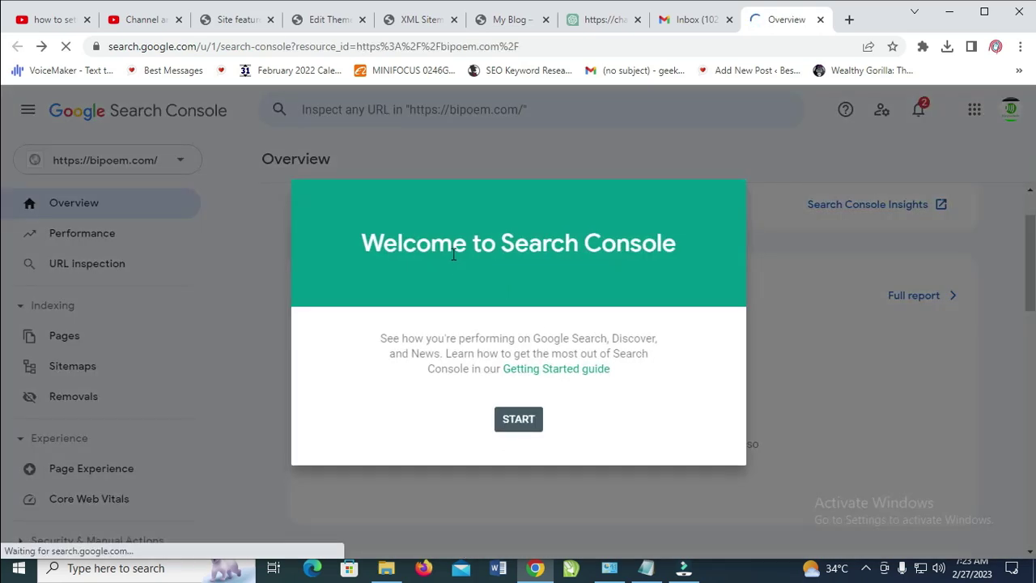
{"action": "left_click", "coordinate": [520, 420]}
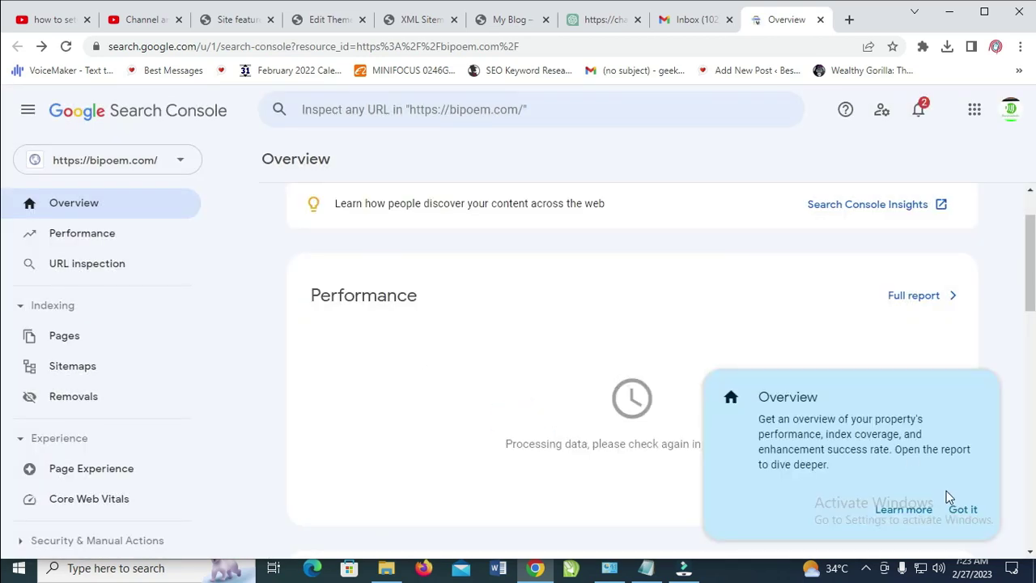
{"action": "left_click", "coordinate": [965, 510]}
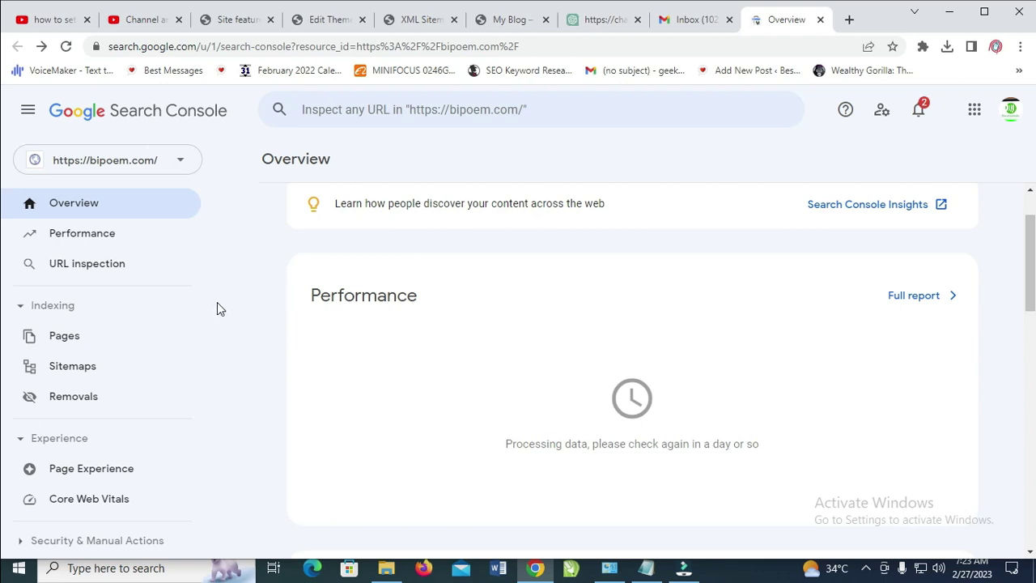
{"action": "left_click", "coordinate": [96, 367]}
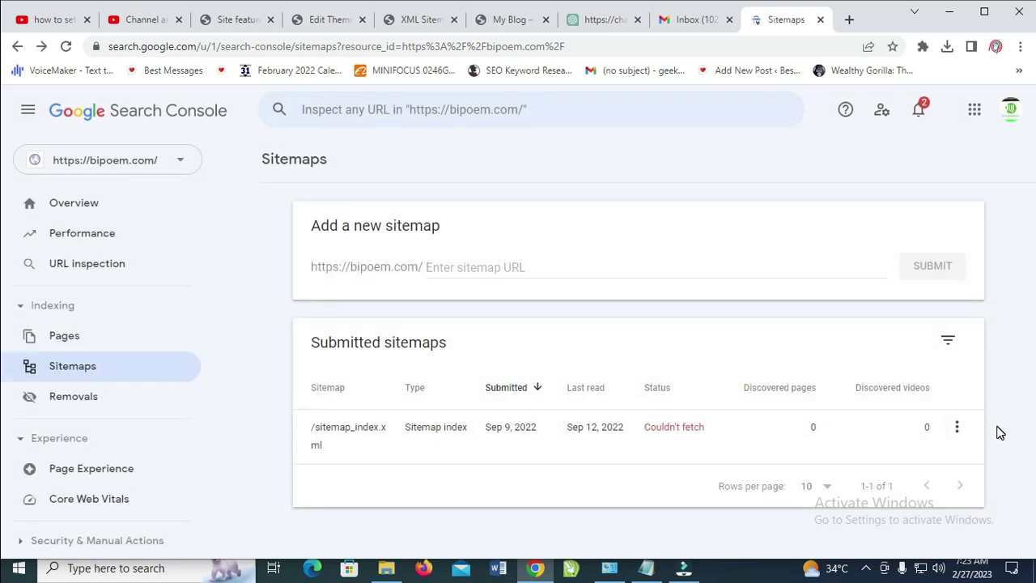
Submit sitemap_index.xml, copied from the Yoast sitemap URL, and refresh to show its submitted status
{"action": "left_click", "coordinate": [432, 265]}
{"action": "left_click", "coordinate": [423, 23]}
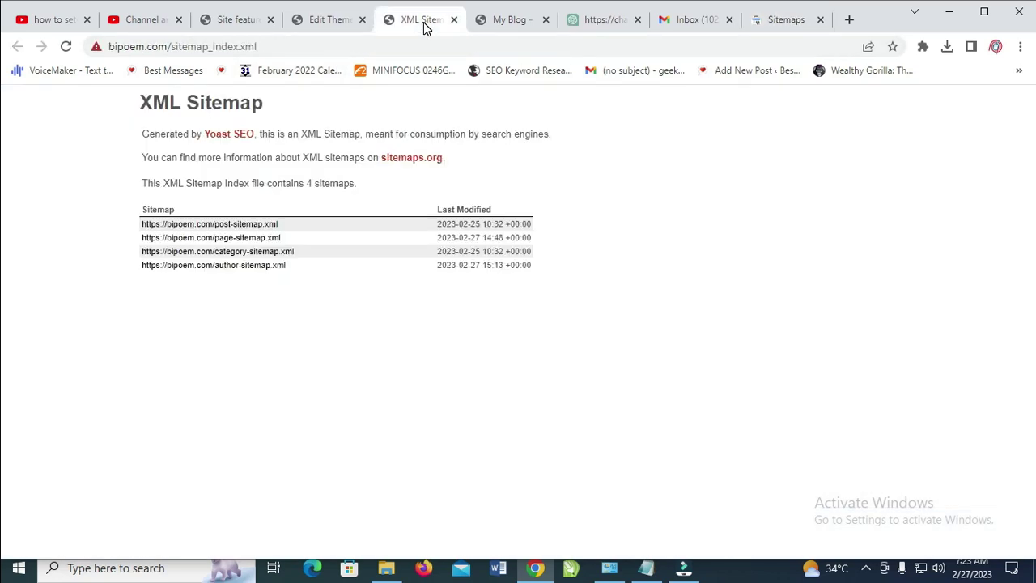
{"action": "left_click_drag", "start_coordinate": [255, 47], "coordinate": [174, 49]}
{"action": "key", "text": "ctrl+c"}
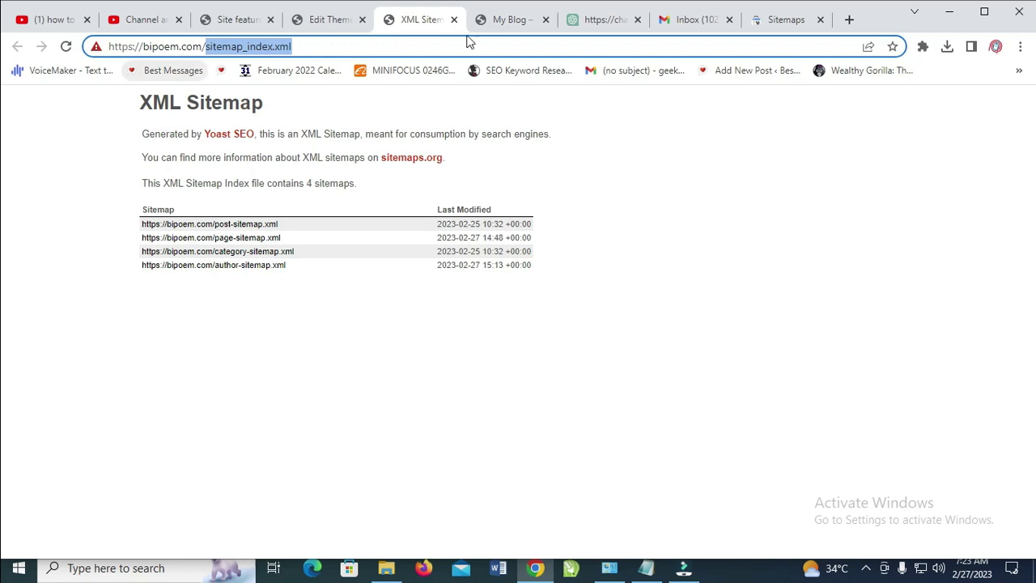
{"action": "left_click", "coordinate": [774, 23]}
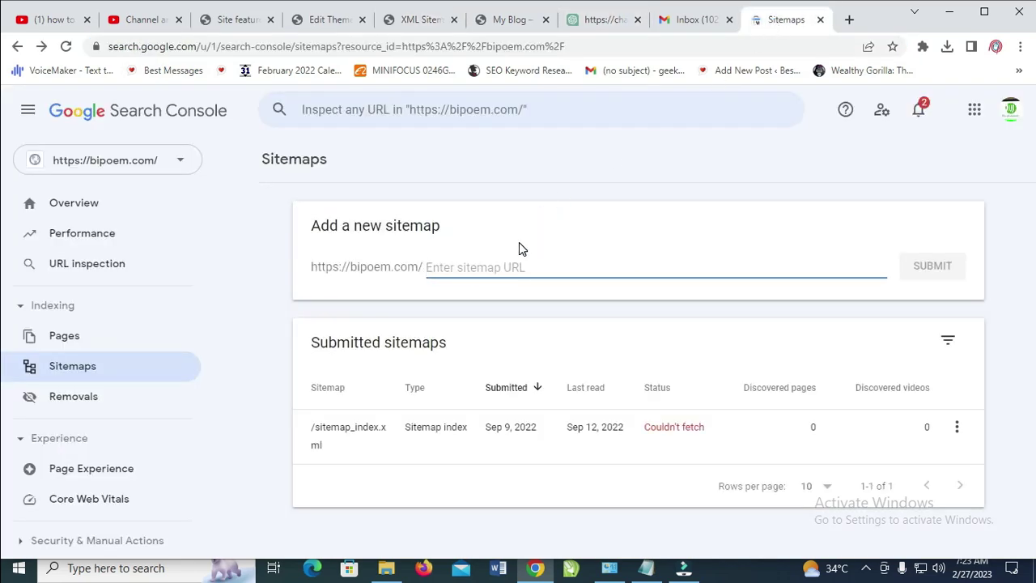
{"action": "key", "text": "ctrl+v"}
{"action": "left_click", "coordinate": [950, 272]}
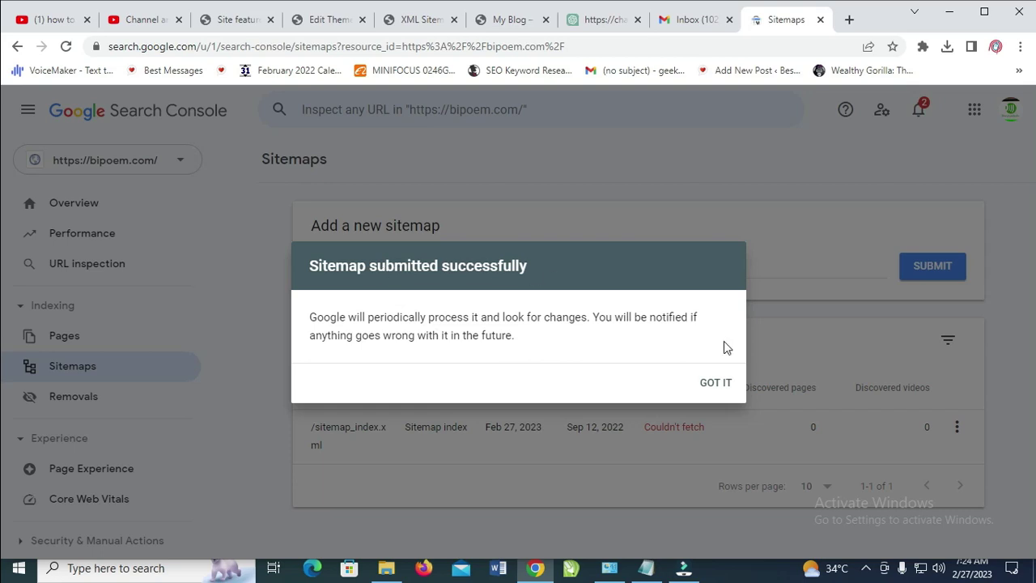
{"action": "left_click", "coordinate": [724, 383]}
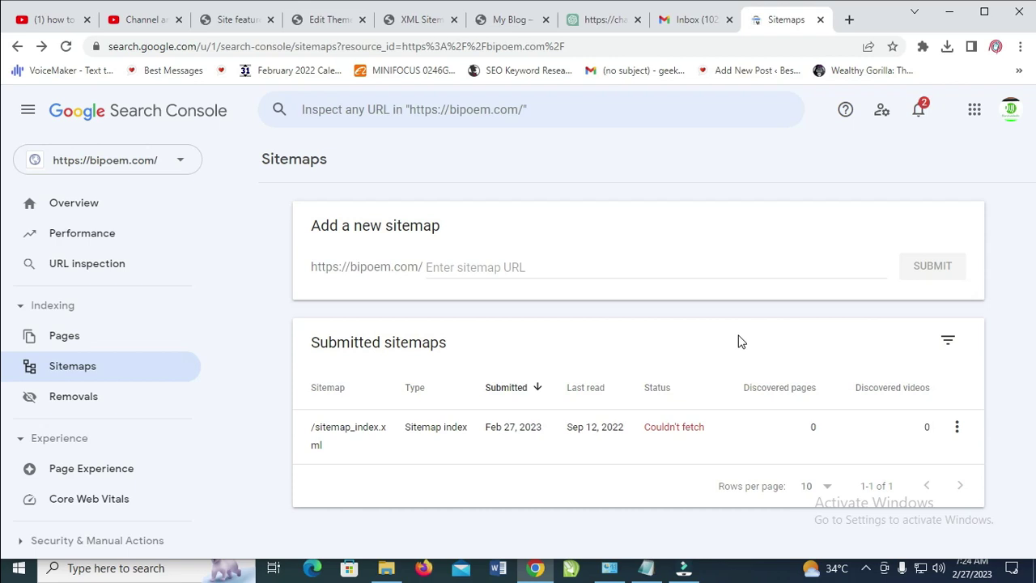
{"action": "left_click", "coordinate": [67, 46]}
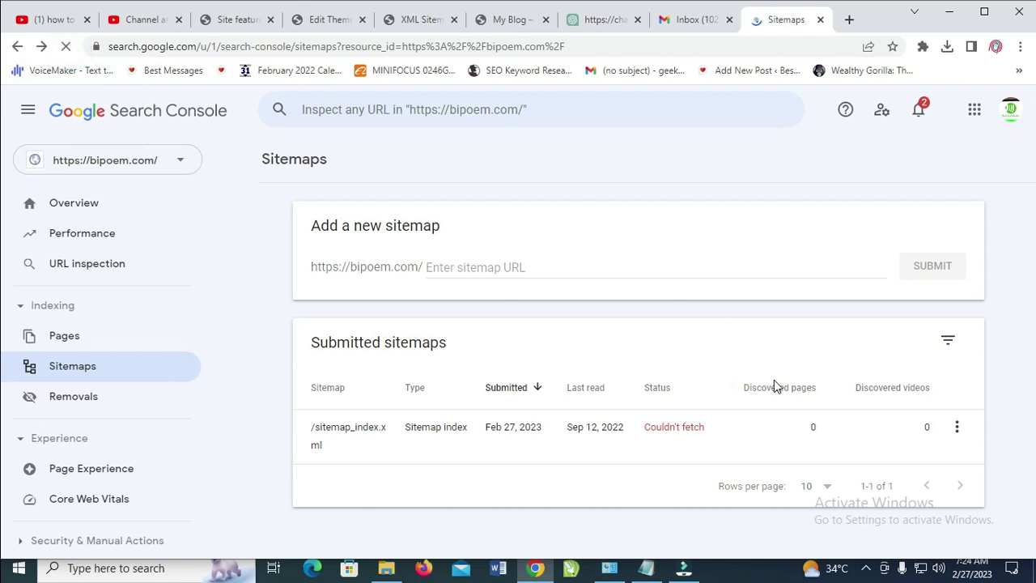